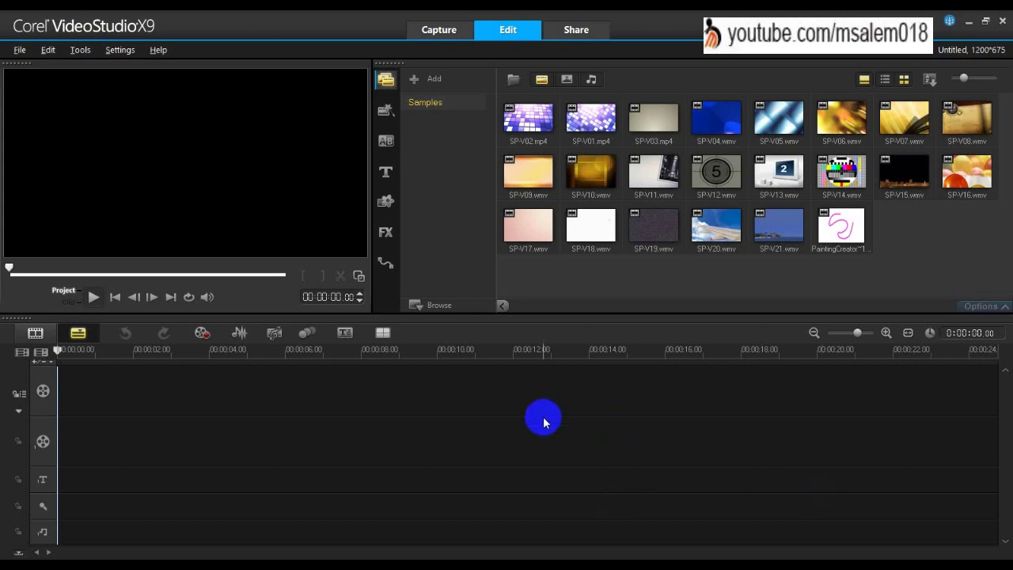
Step: Place the SP-V09.wmv sample clip on the overlay track at the start of the timeline
drag(536, 163, 182, 402)
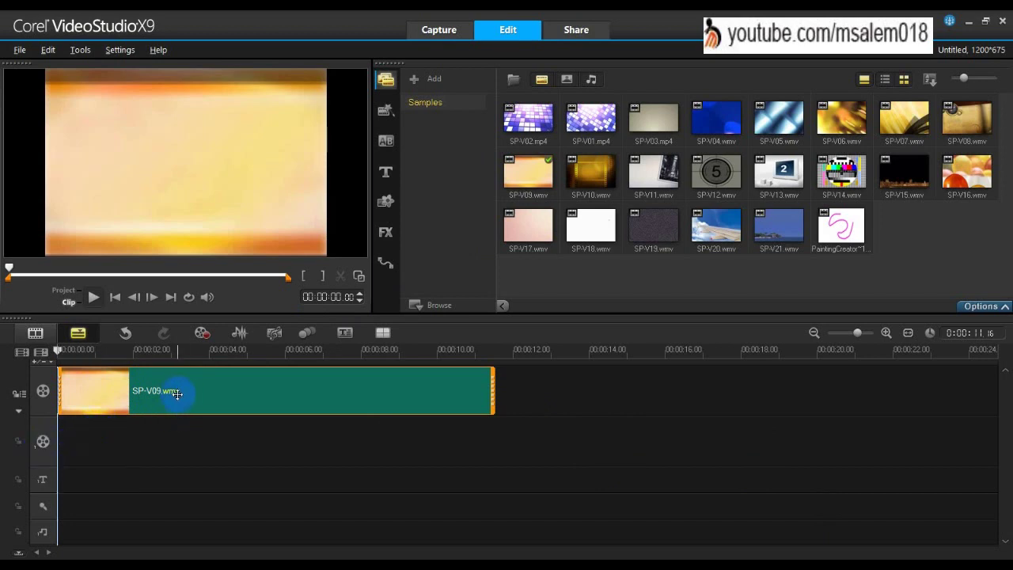
drag(175, 393, 143, 520)
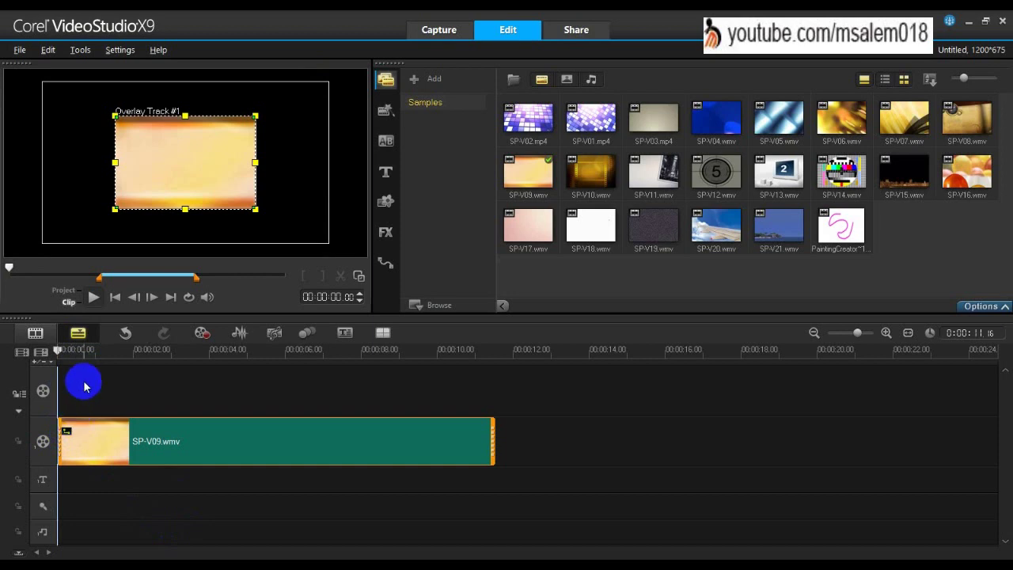
drag(114, 447, 77, 402)
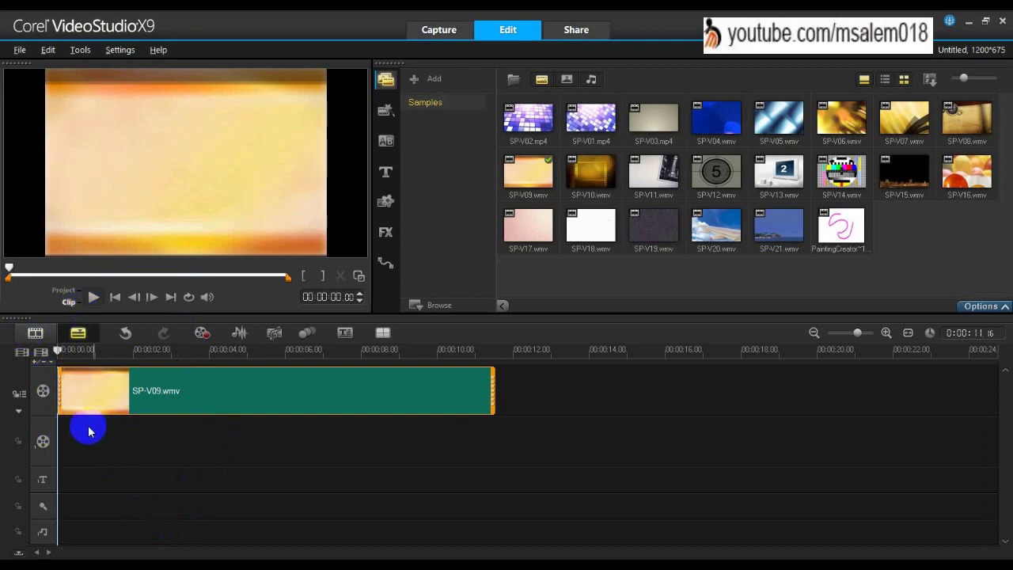
drag(97, 390, 79, 455)
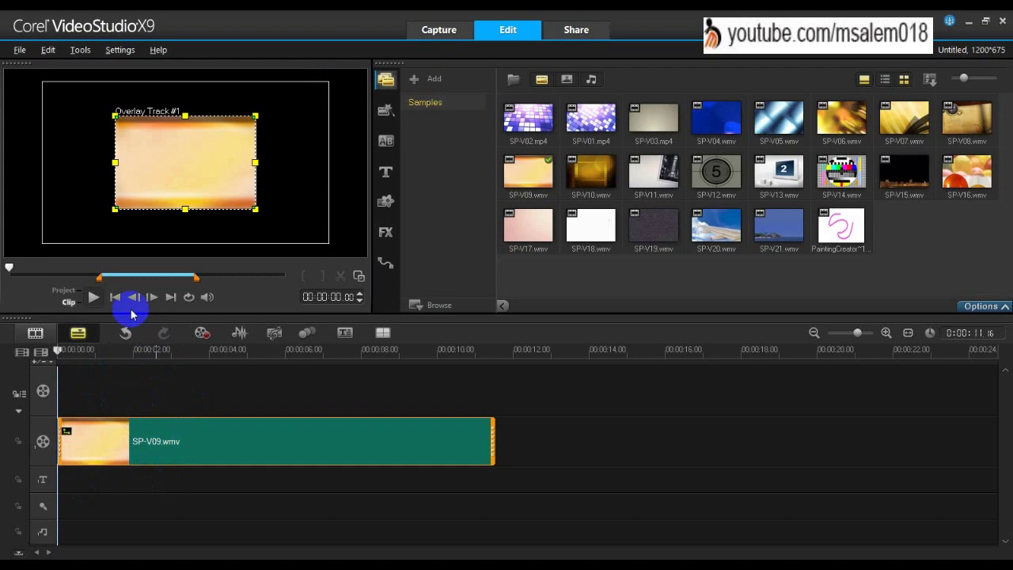
click(161, 193)
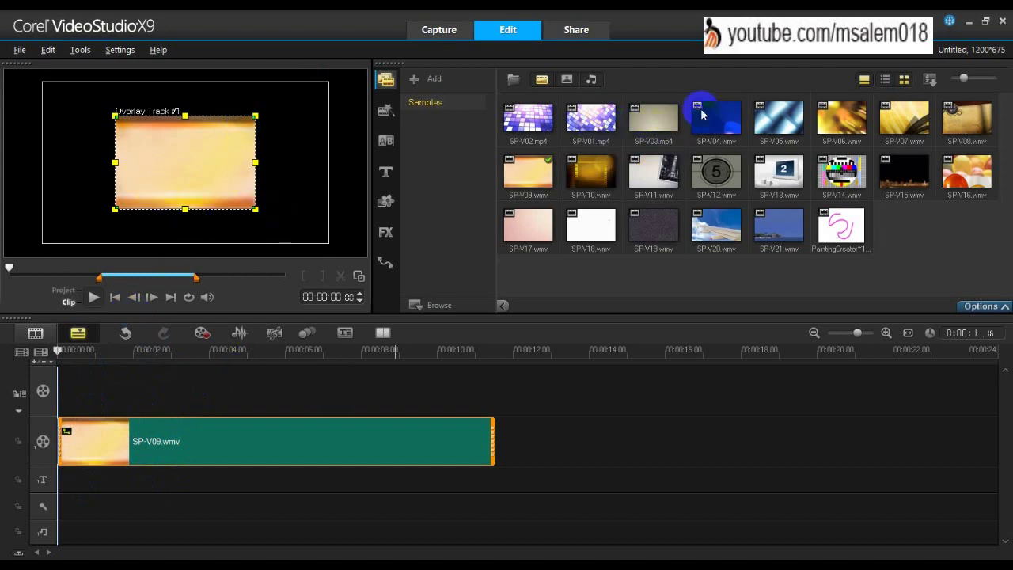
Step: Add SP-V04.wmv to the start of the main video track and trim the SP-V09.wmv overlay clip to 10 seconds
drag(701, 115, 262, 379)
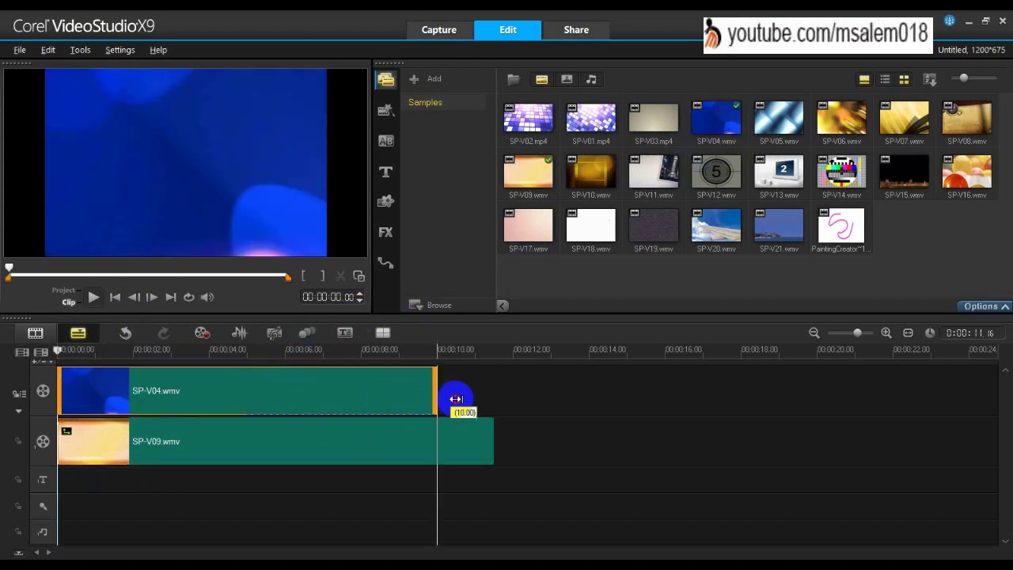
click(490, 440)
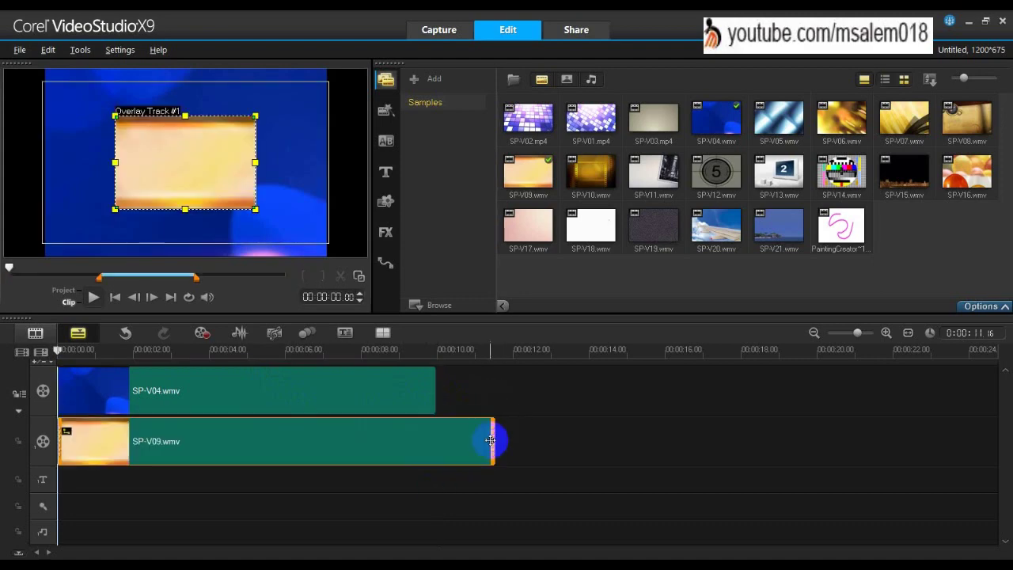
drag(494, 444, 438, 440)
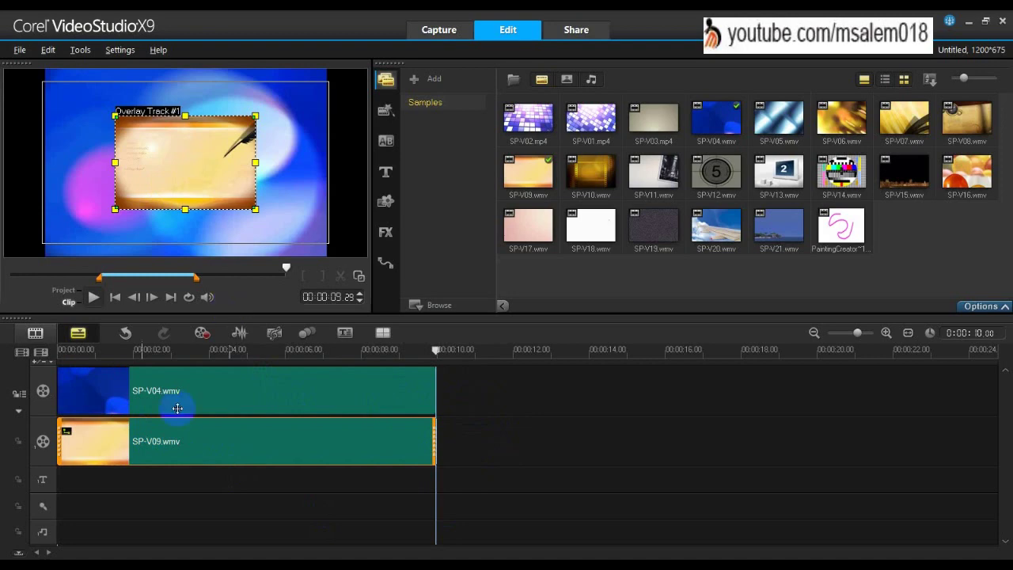
Step: Play the project to preview the overlay clip on top of the background video
click(92, 296)
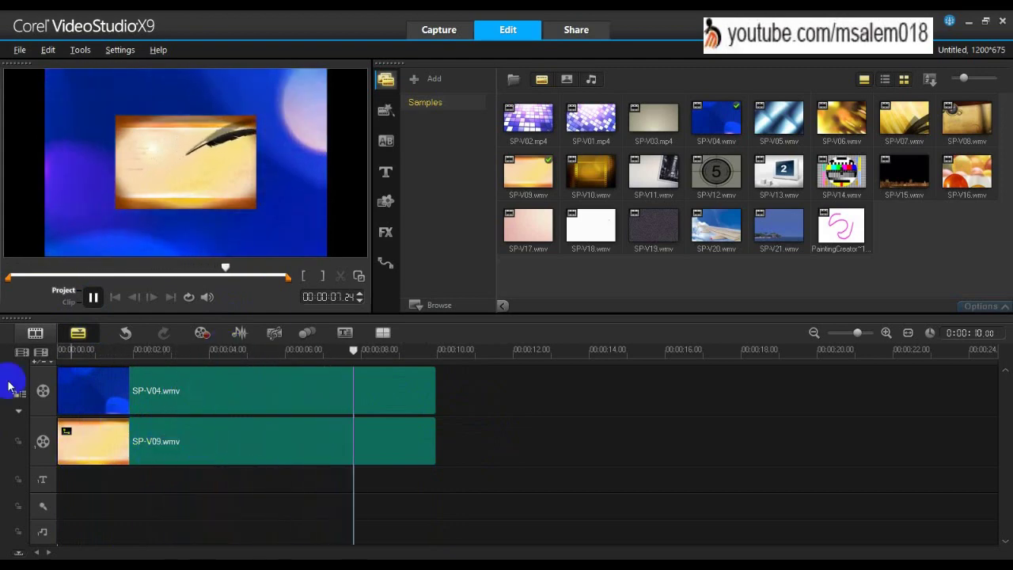
click(344, 525)
Step: Examine the Video and Attribute options of the SP-V04.wmv clip on the main track, including Distort Clip
click(133, 384)
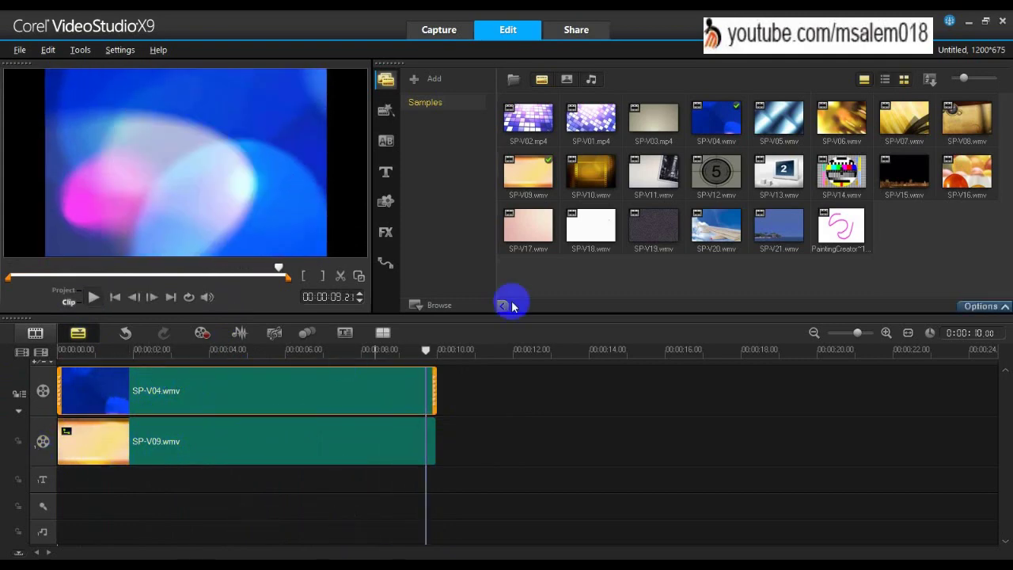
click(990, 306)
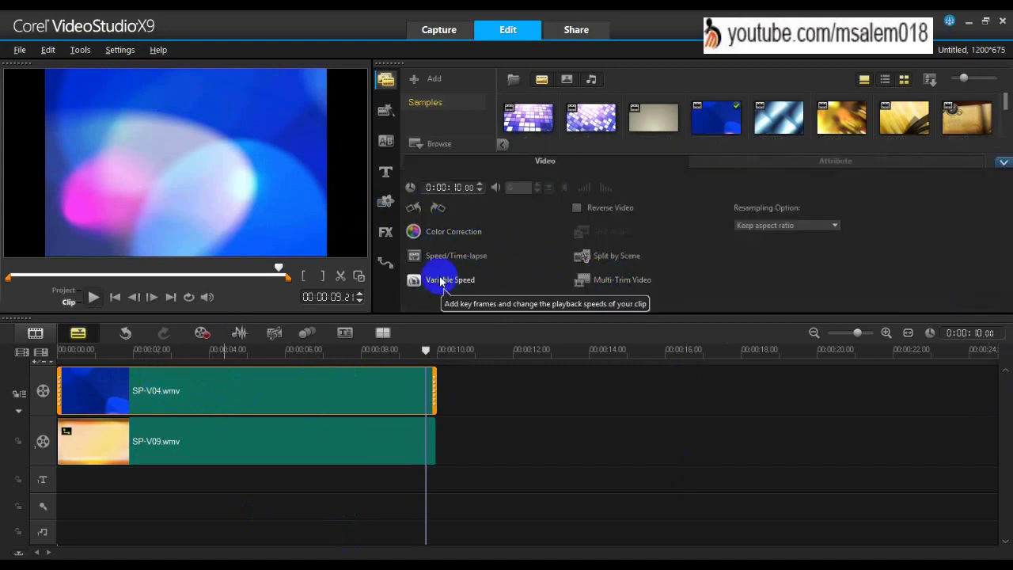
click(831, 164)
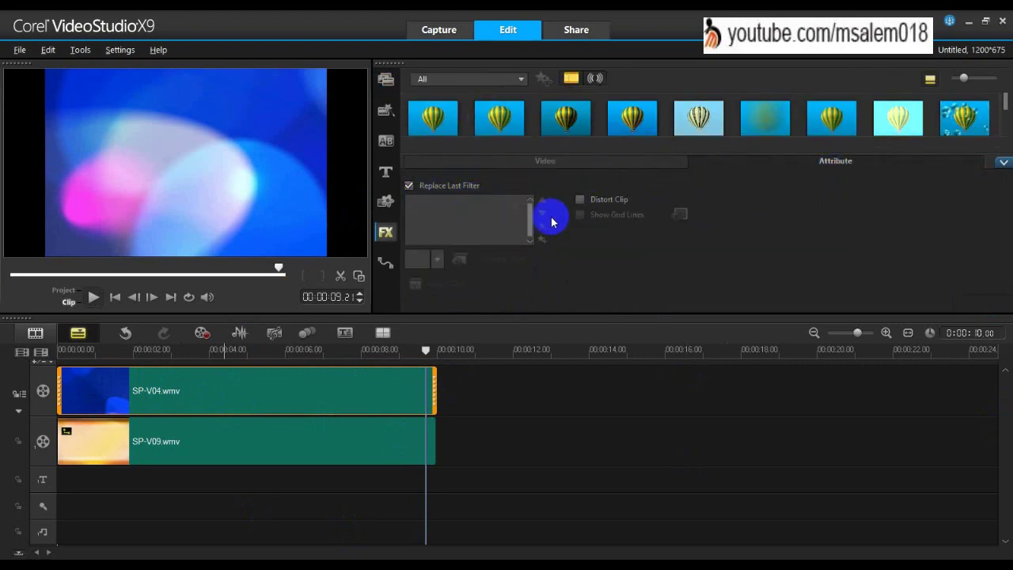
click(609, 200)
click(599, 199)
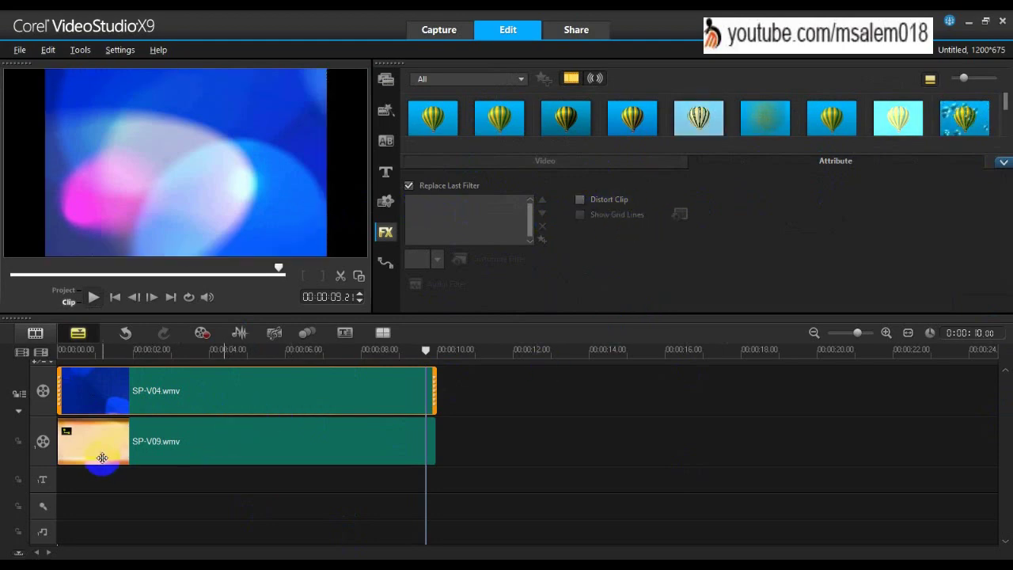
Step: Compare the editing and attribute options of the SP-V09.wmv overlay clip with those of the SP-V04.wmv main-track clip
click(242, 447)
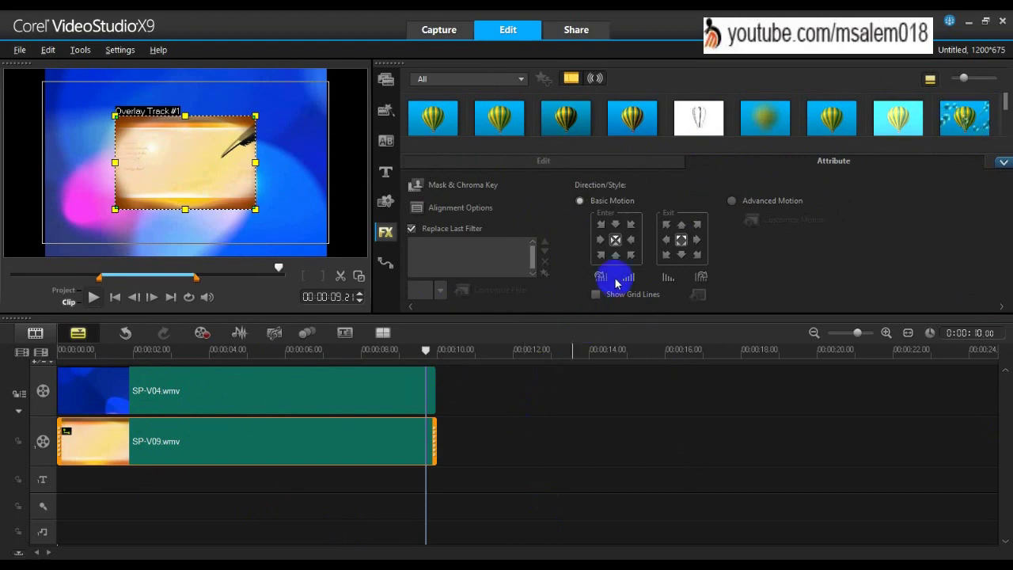
click(586, 164)
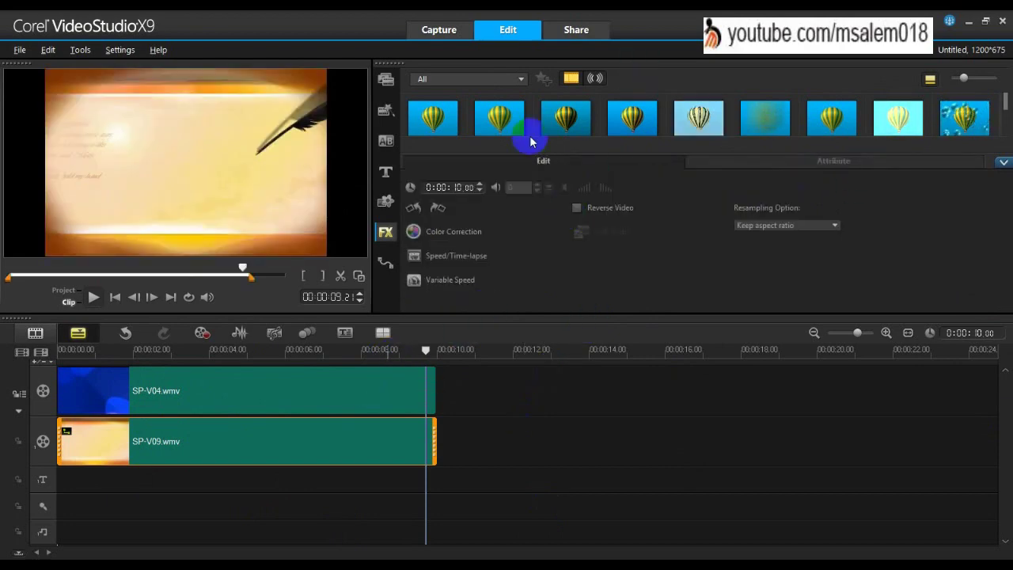
click(357, 381)
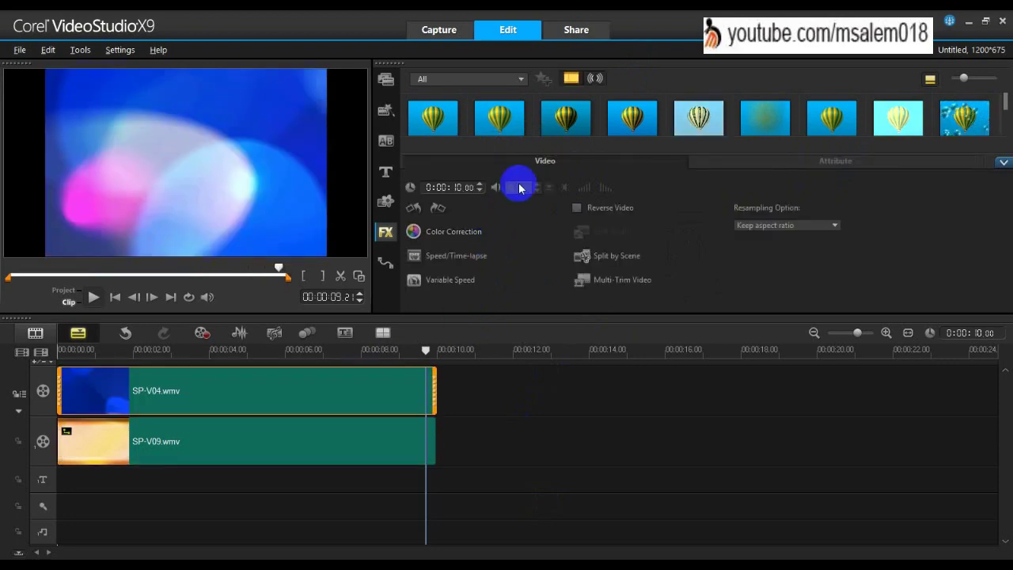
click(361, 443)
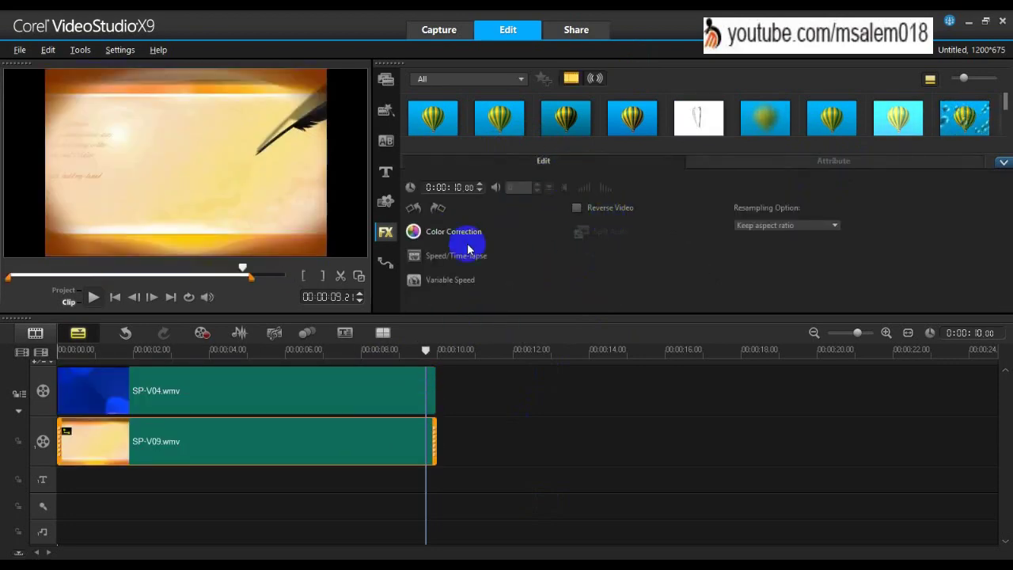
click(562, 393)
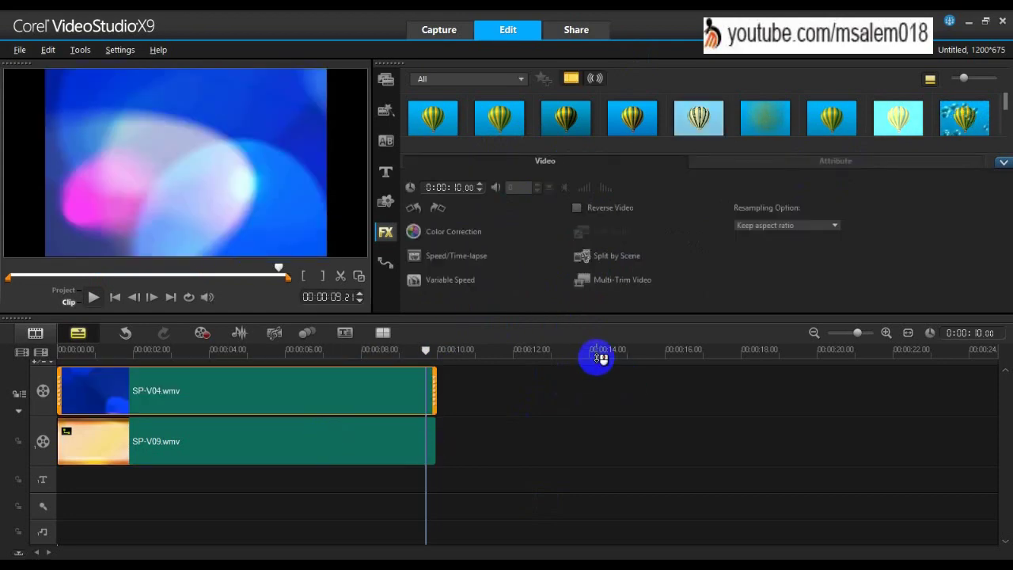
click(344, 456)
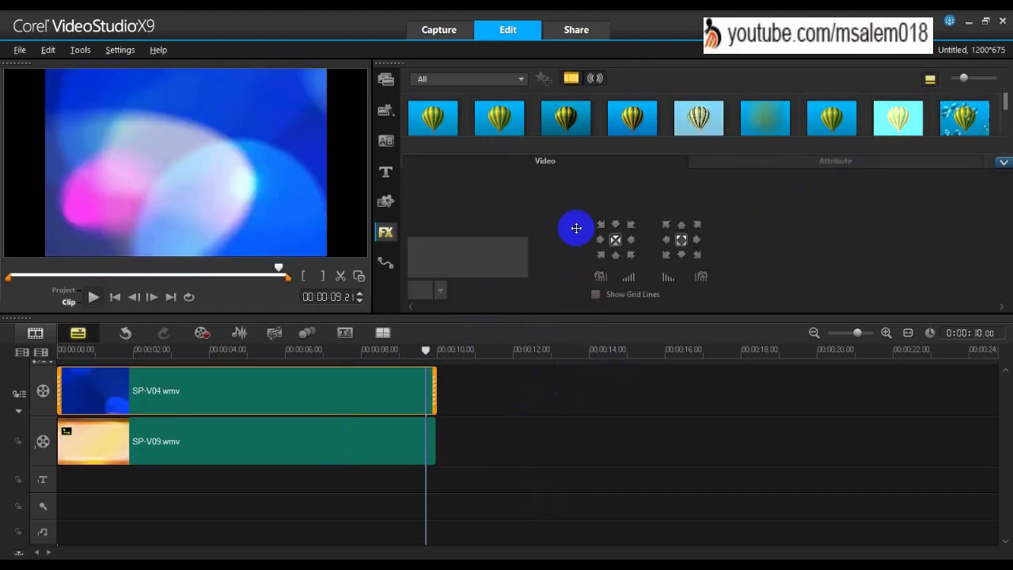
click(524, 162)
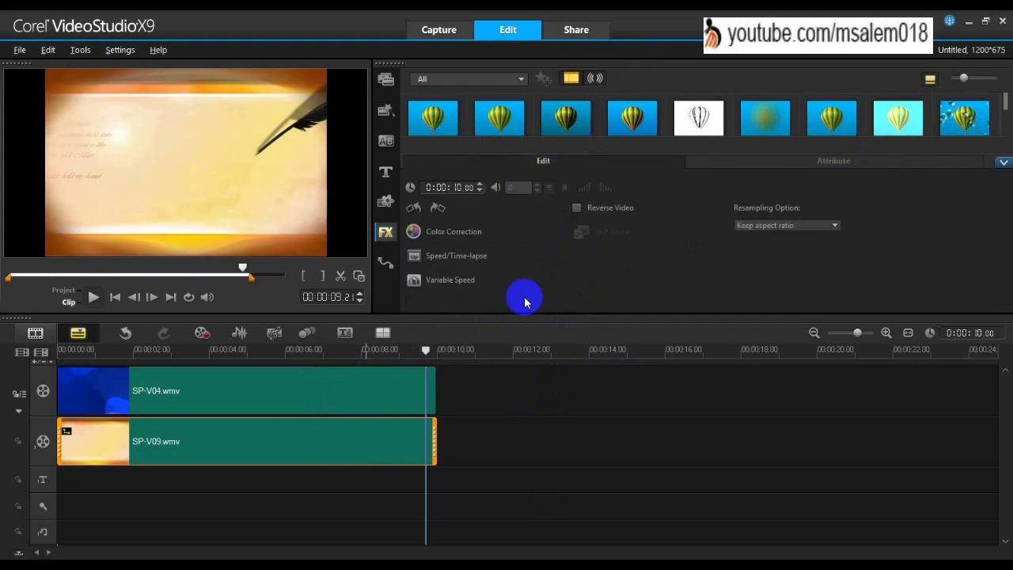
click(832, 159)
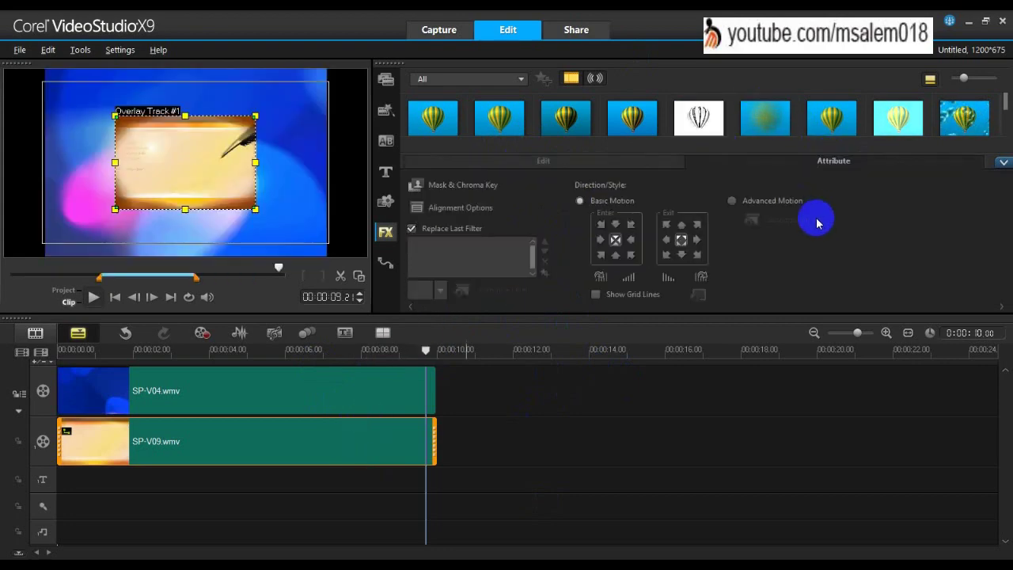
click(181, 391)
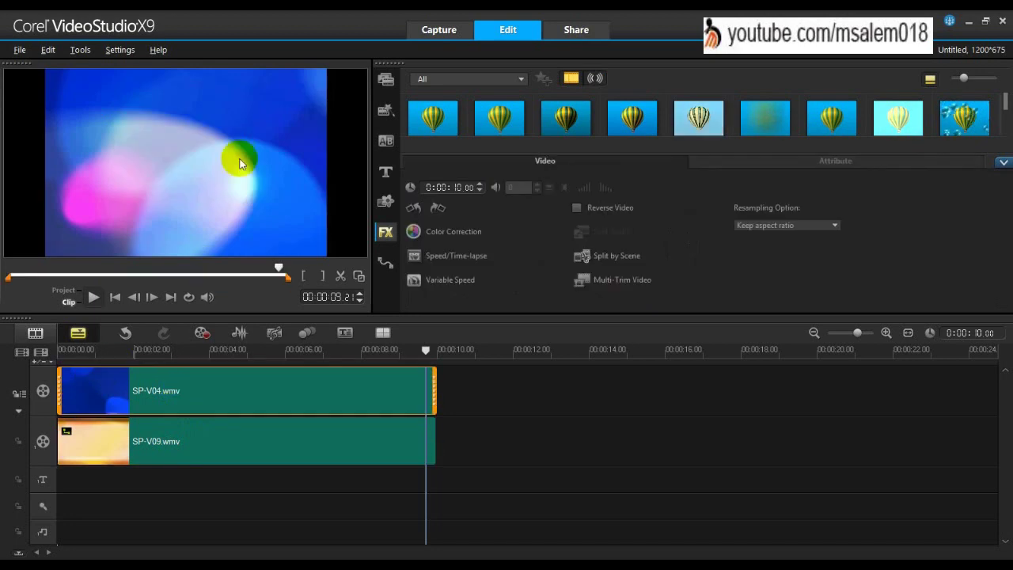
click(808, 162)
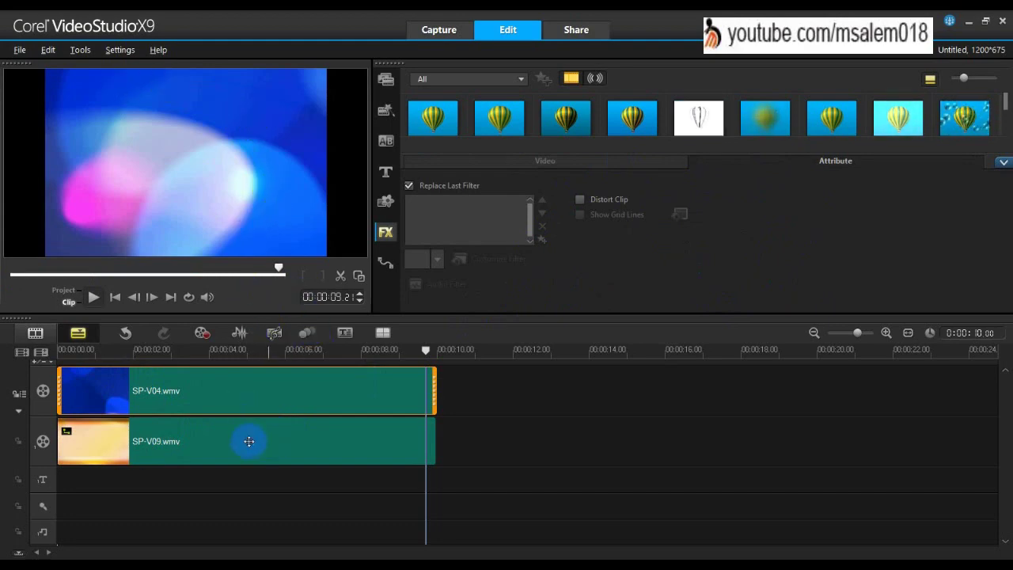
Step: Set the SP-V09.wmv overlay clip's basic motion to enter from the upper left and exit to the upper right
click(214, 443)
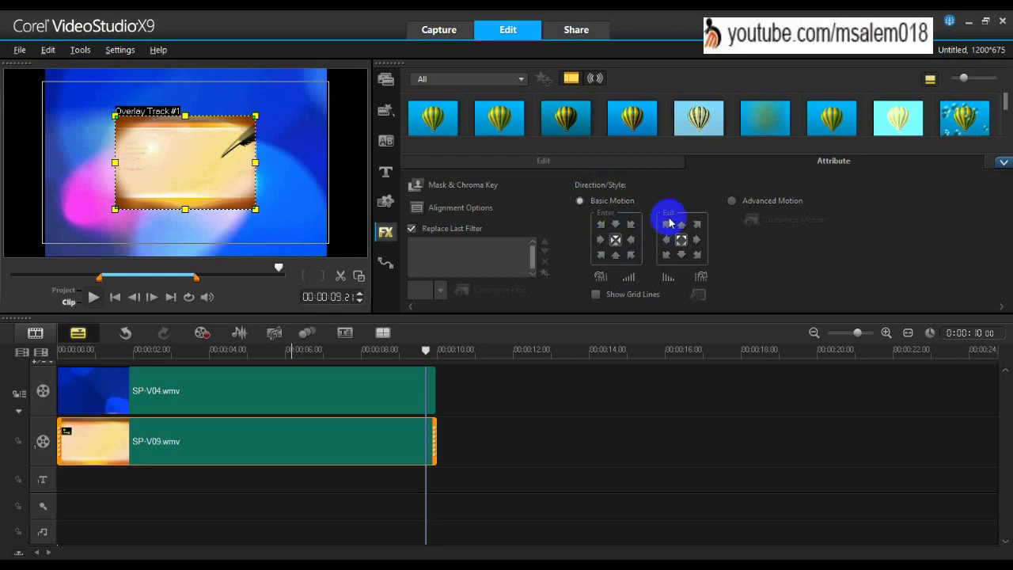
click(193, 140)
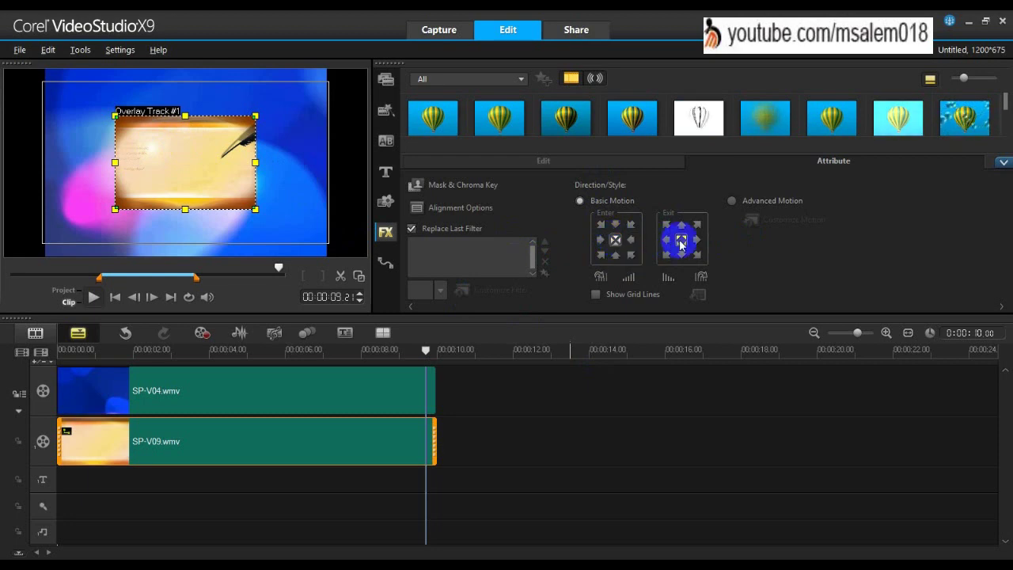
click(602, 225)
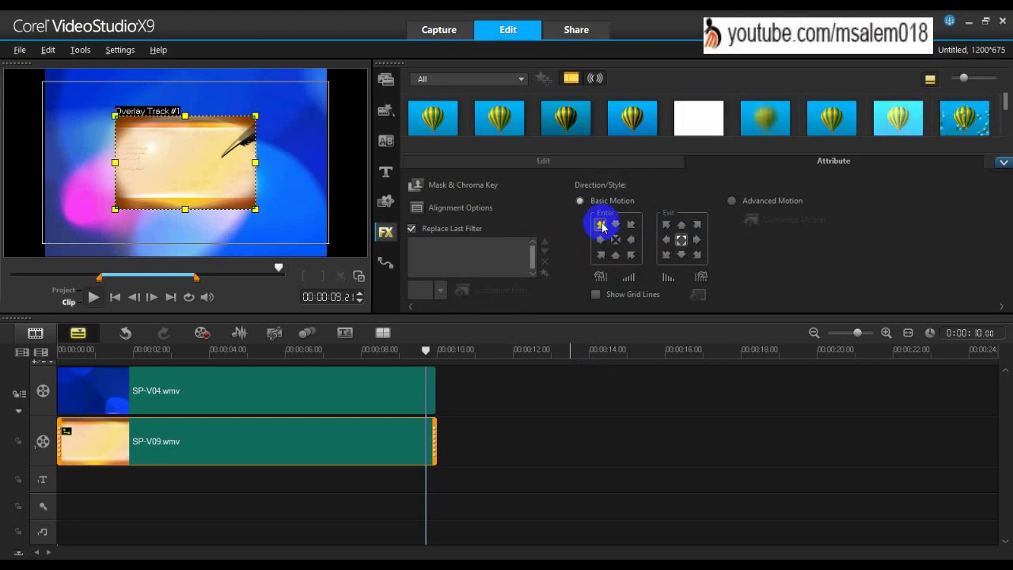
click(697, 225)
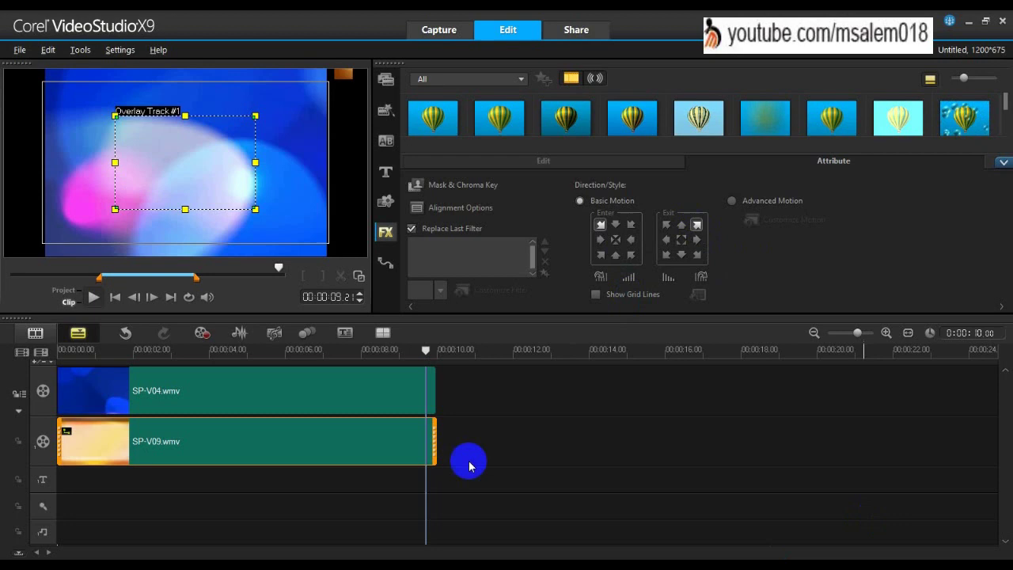
Step: Play the whole project to check the overlay clip's enter and exit motion
click(66, 289)
click(93, 297)
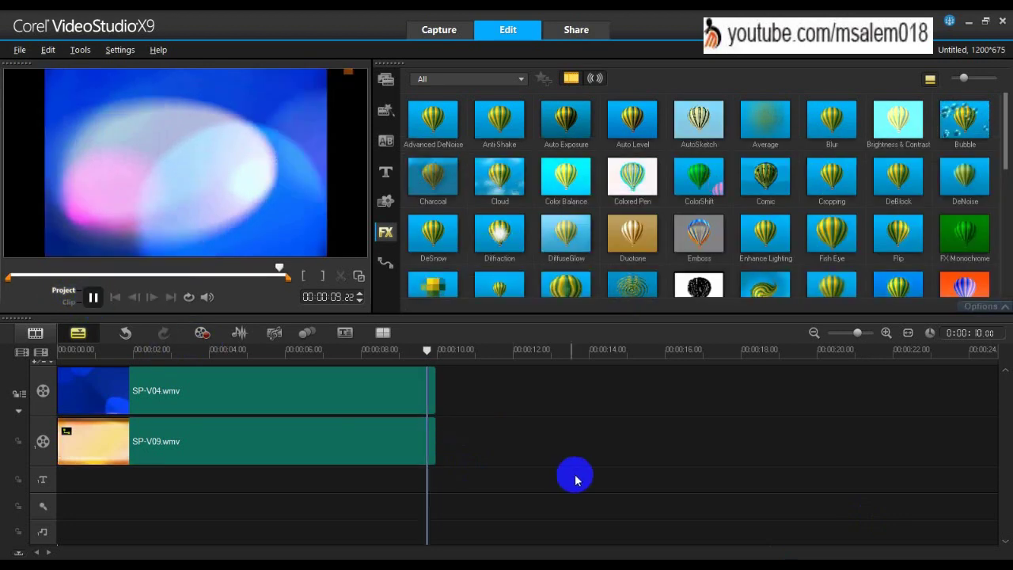
click(94, 297)
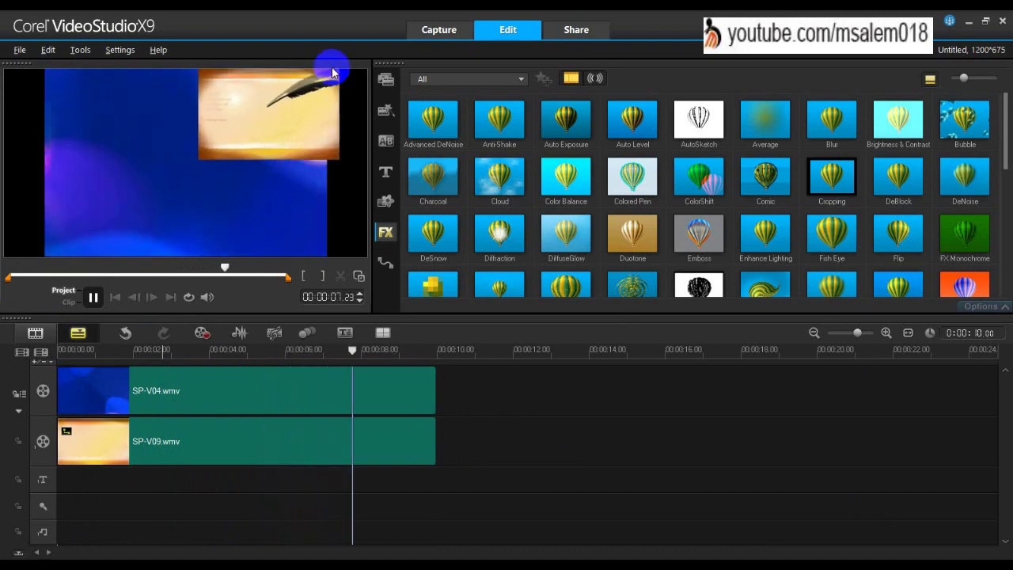
click(147, 437)
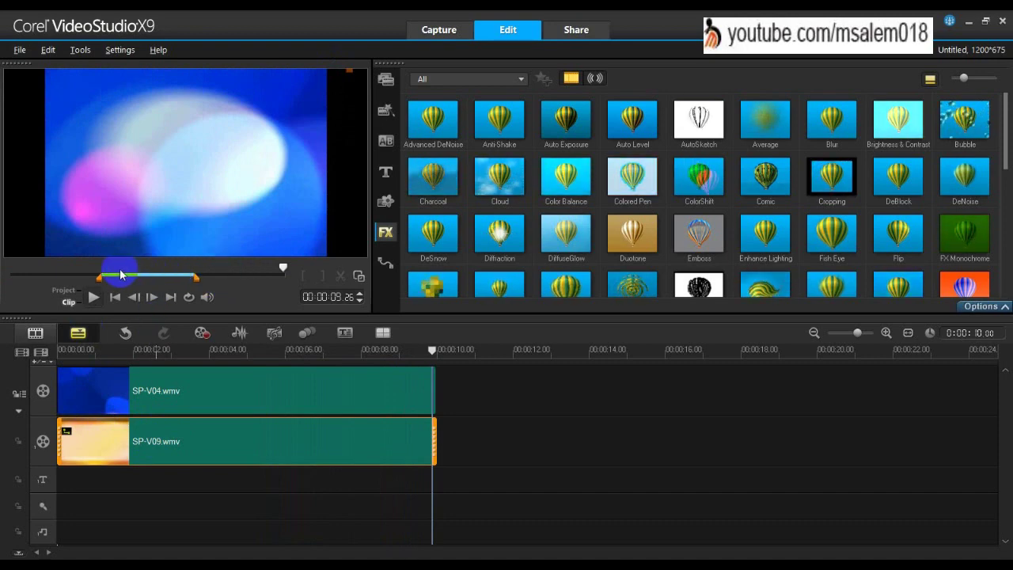
click(94, 297)
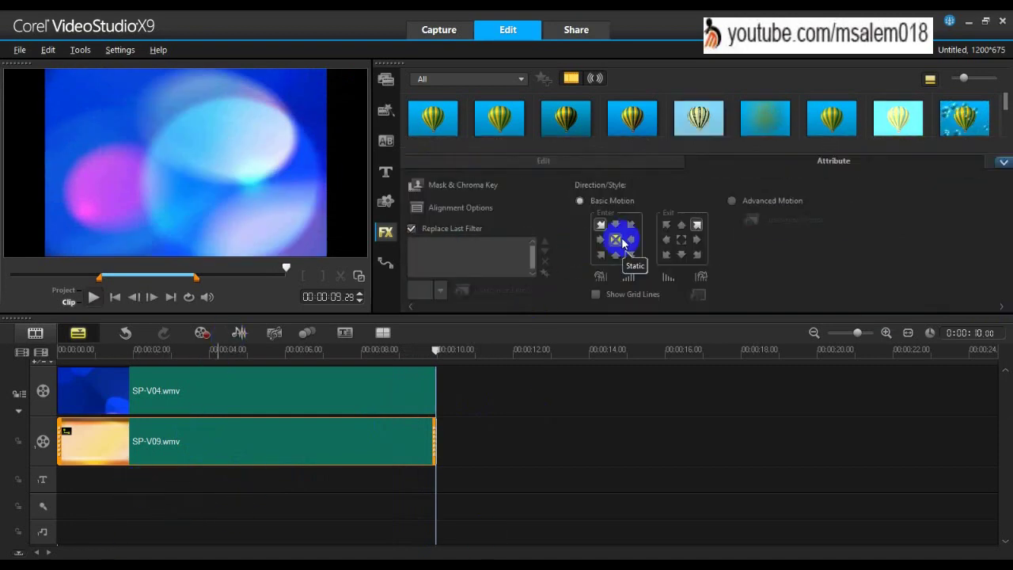
Step: Set both the enter and exit motion of the SP-V09.wmv overlay clip to Static
click(631, 227)
click(666, 225)
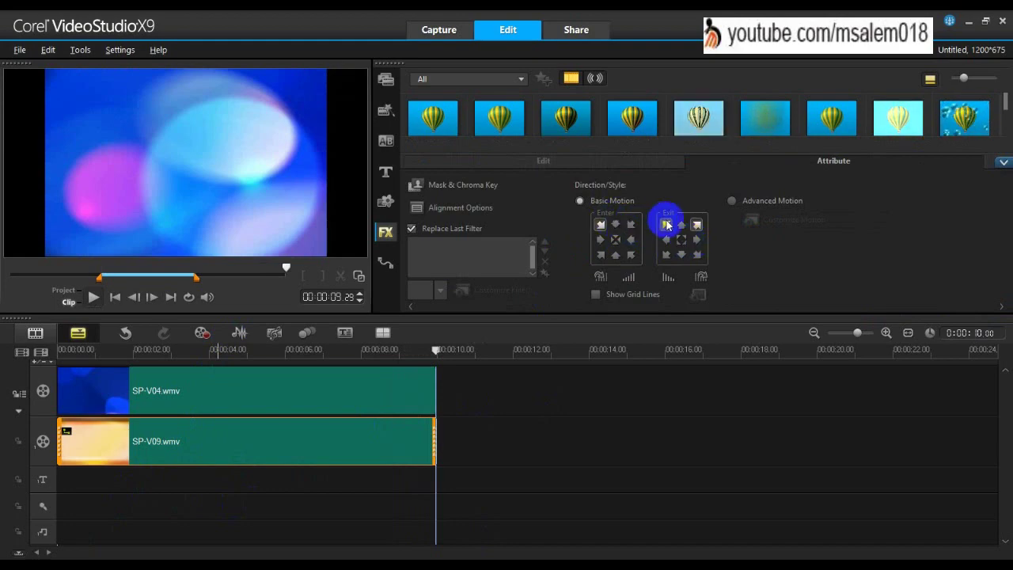
click(681, 245)
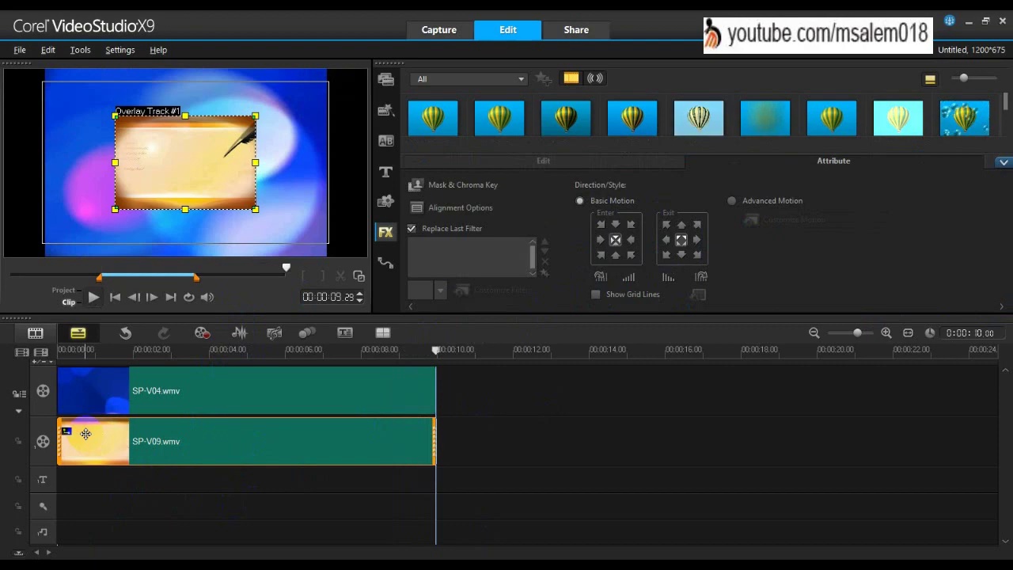
Step: Play the first seconds of the project to preview the static overlay clip, and stop playback
click(69, 290)
click(93, 297)
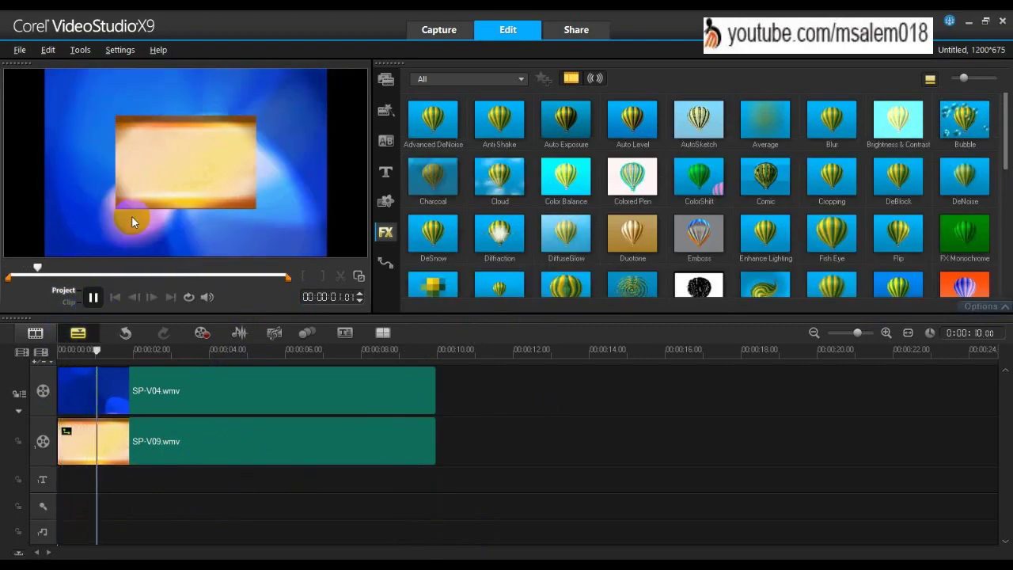
click(69, 301)
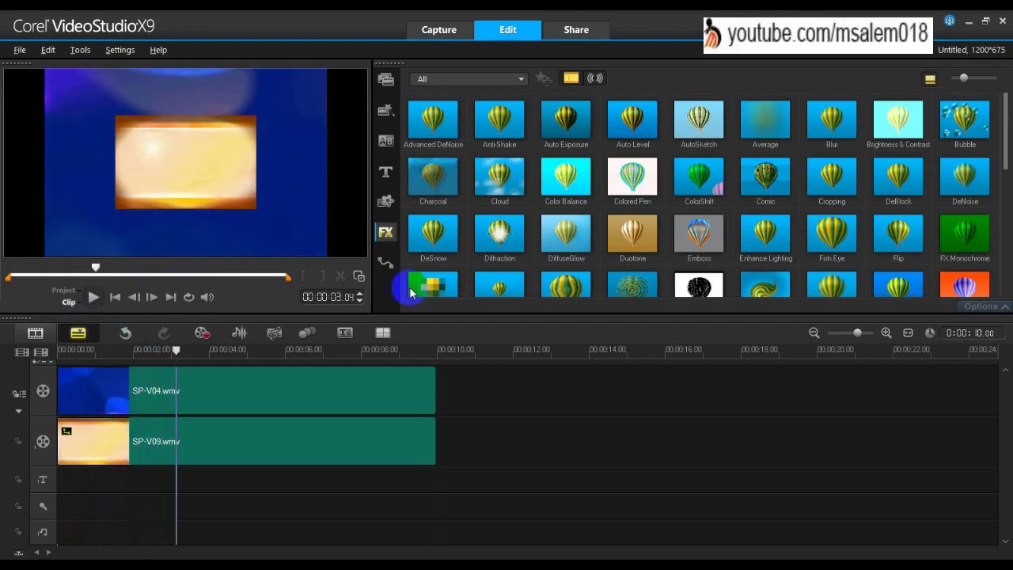
Step: Set the SP-V09.wmv overlay clip to enter from the lower left and exit to the upper right, and start its motion pause earlier
click(972, 308)
click(601, 254)
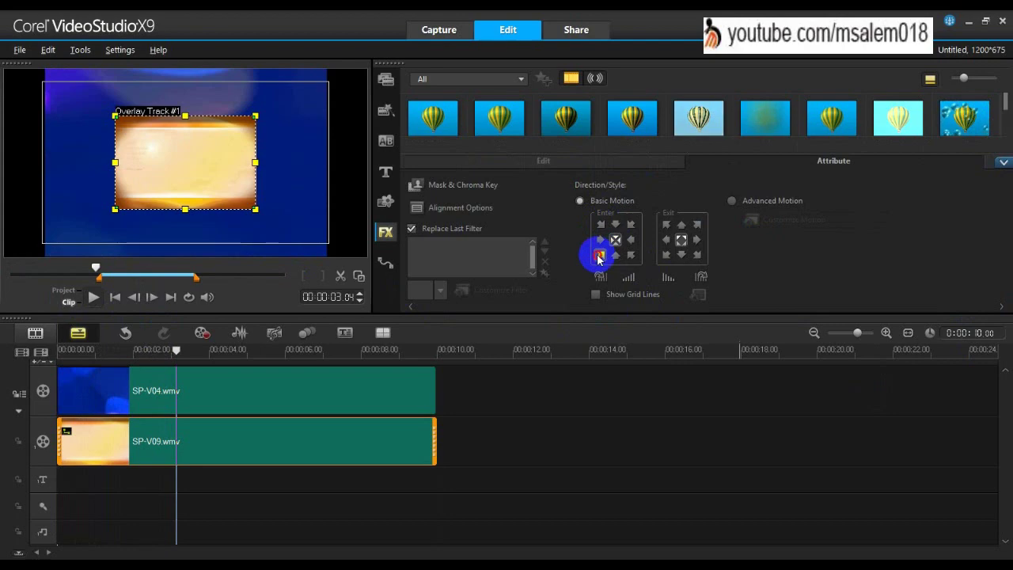
click(697, 225)
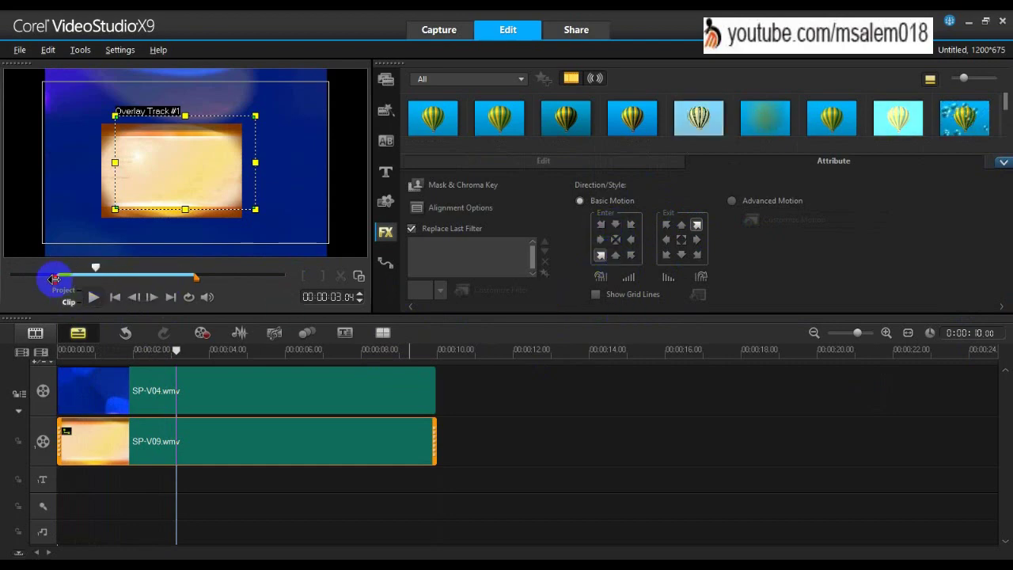
drag(53, 278, 30, 277)
click(195, 276)
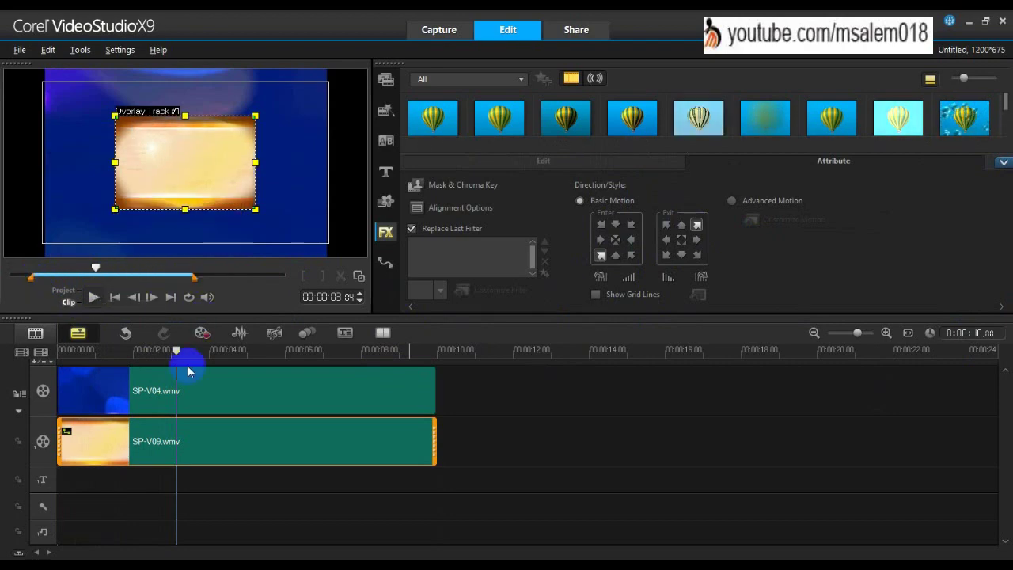
Step: Play the whole project from the start to check the overlay clip's diagonal enter and exit motion
click(91, 299)
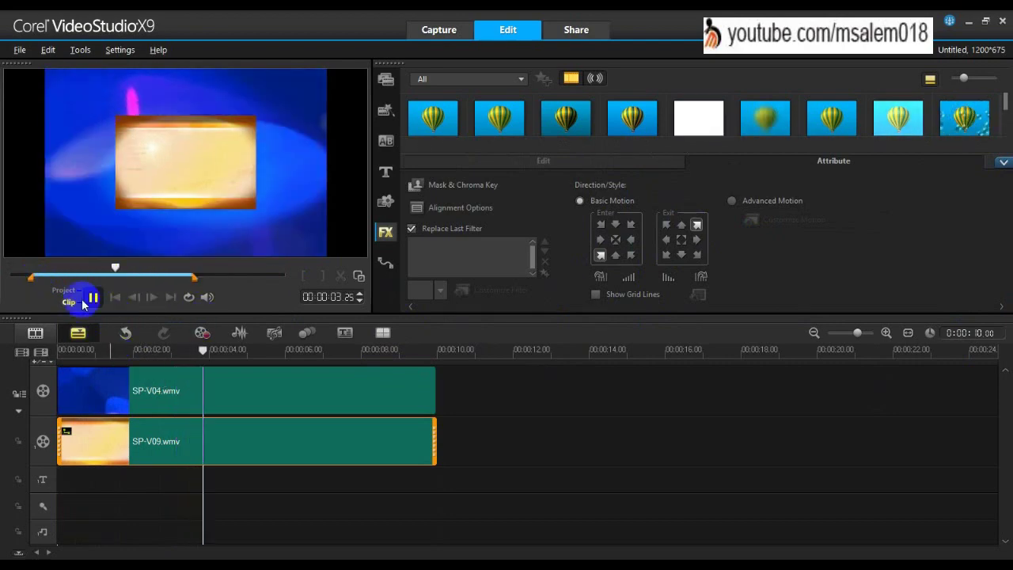
click(93, 299)
click(69, 293)
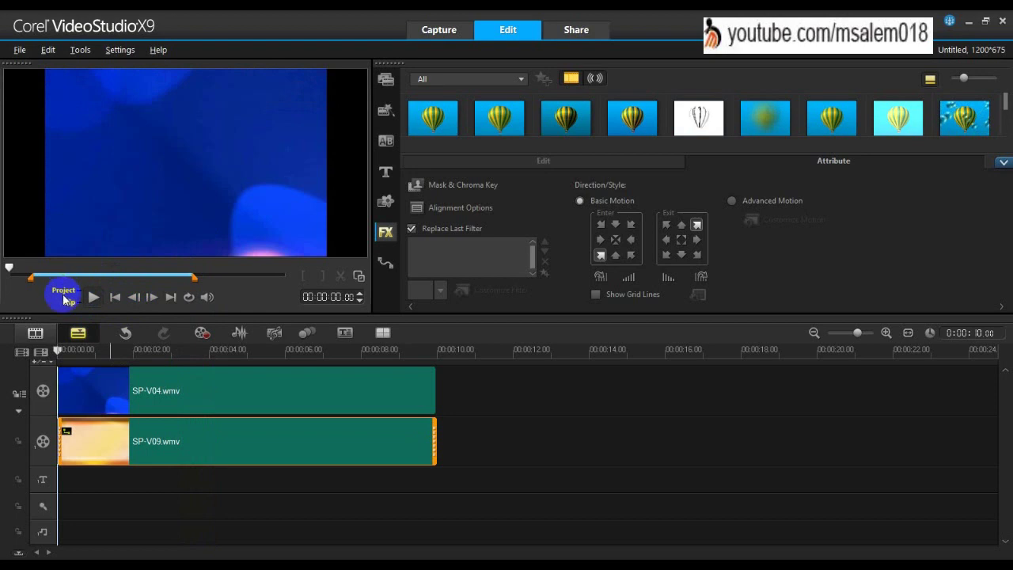
key(space)
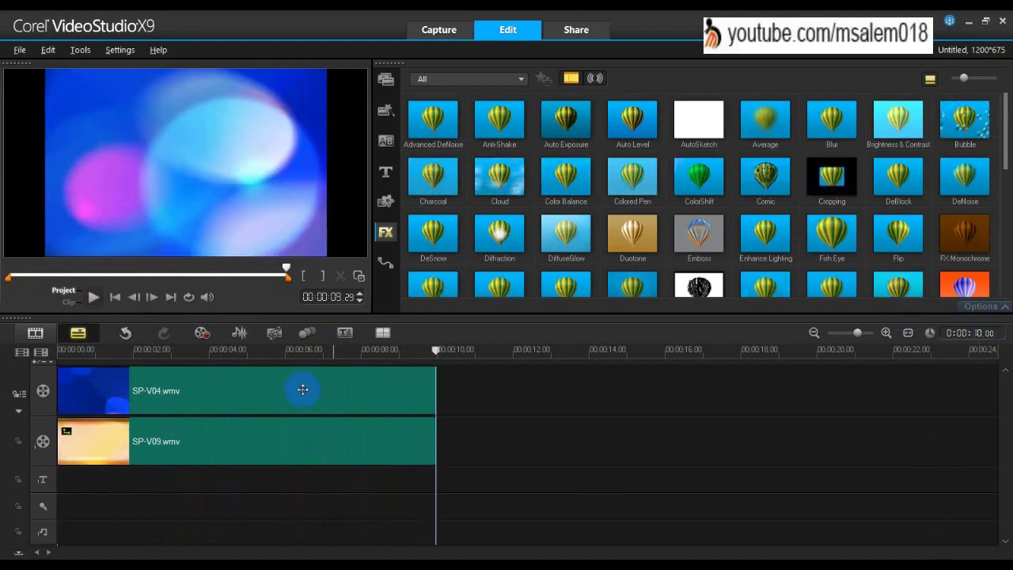
Step: Select the SP-V09.wmv overlay clip and return the playhead to the start of the project
click(265, 437)
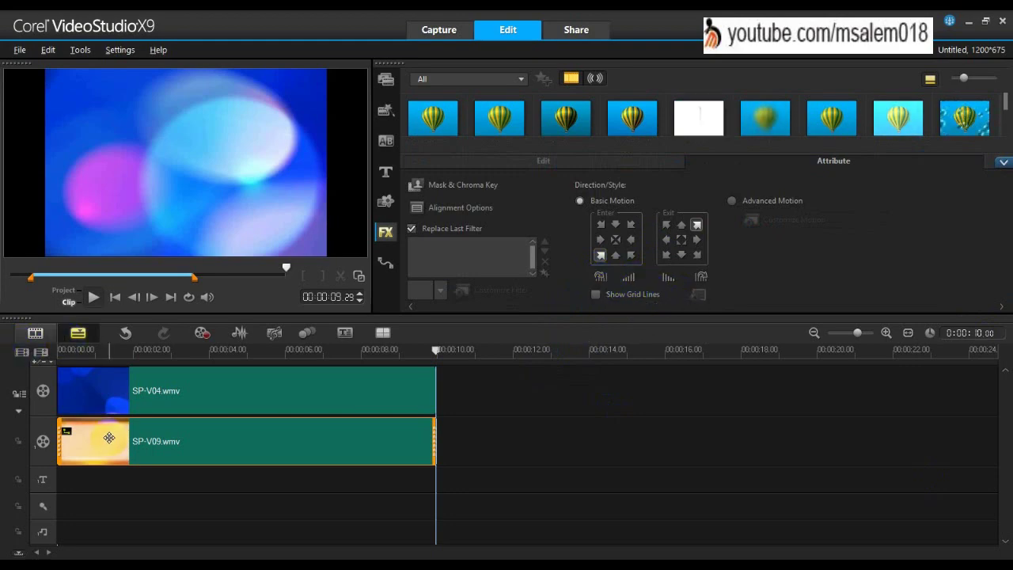
click(65, 293)
click(150, 448)
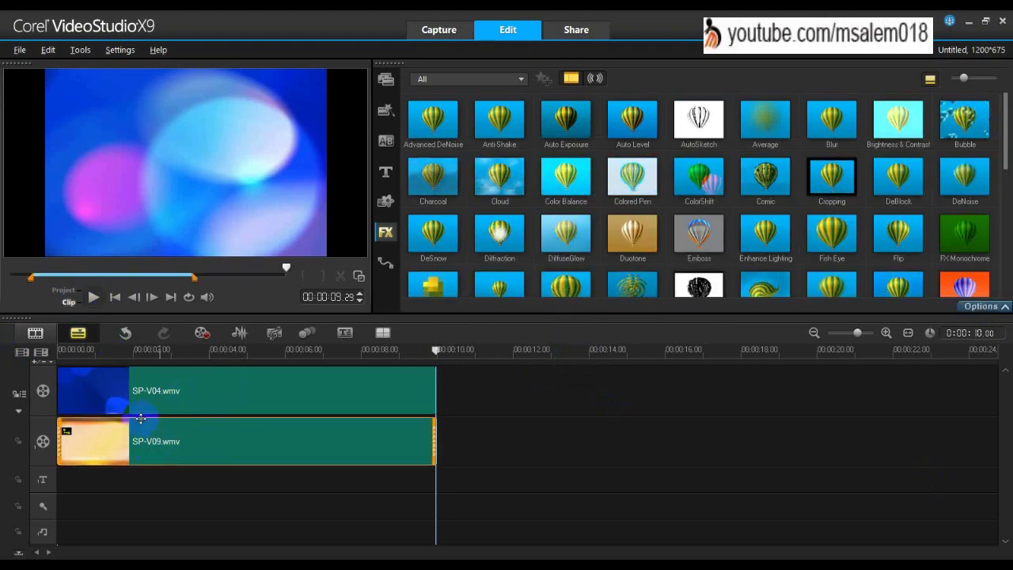
click(93, 298)
click(110, 298)
click(65, 291)
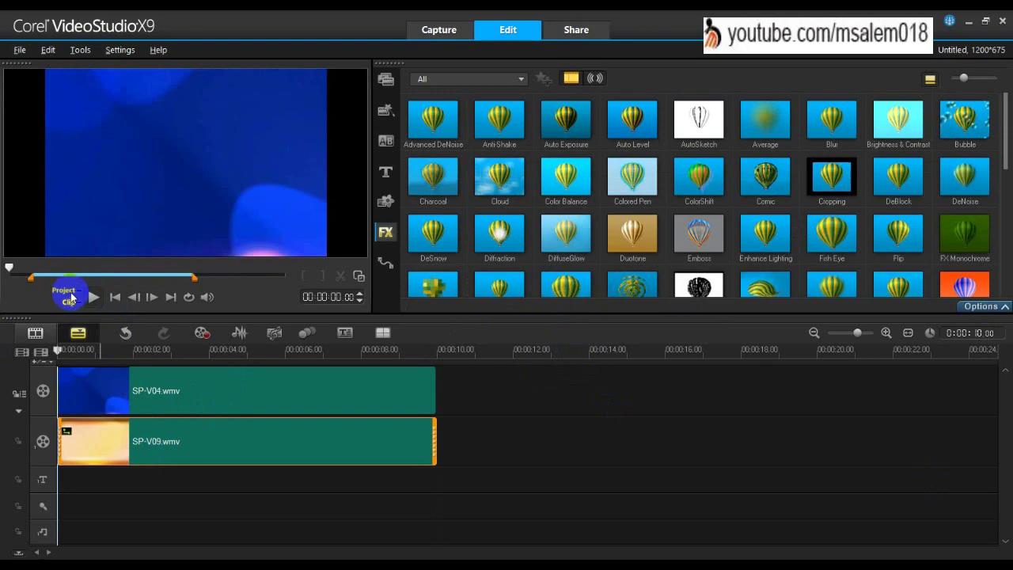
Step: Enable rotation before and after the pause plus fade-in for the overlay clip's motion, scrubbing through the project to preview it
click(143, 442)
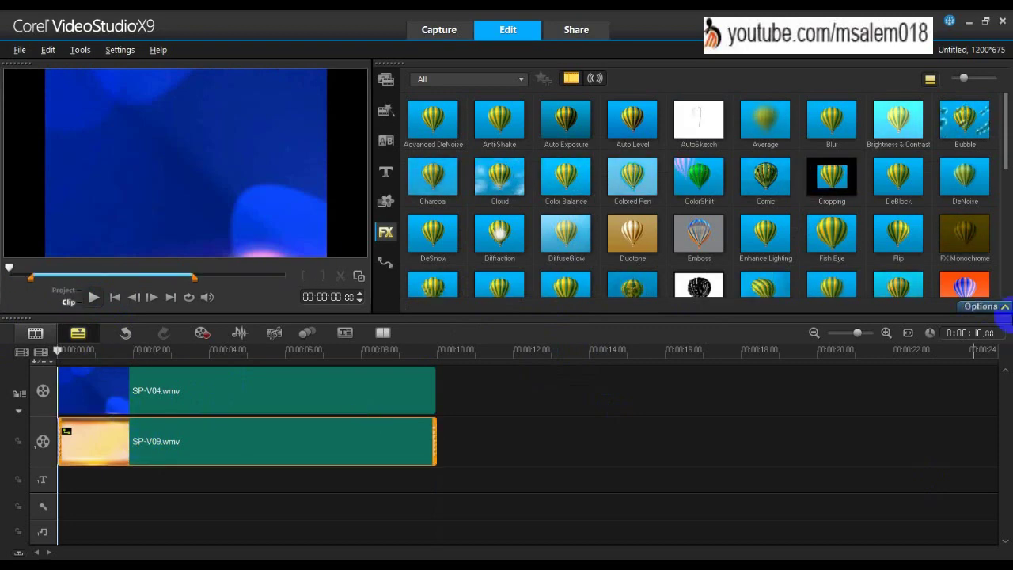
click(979, 306)
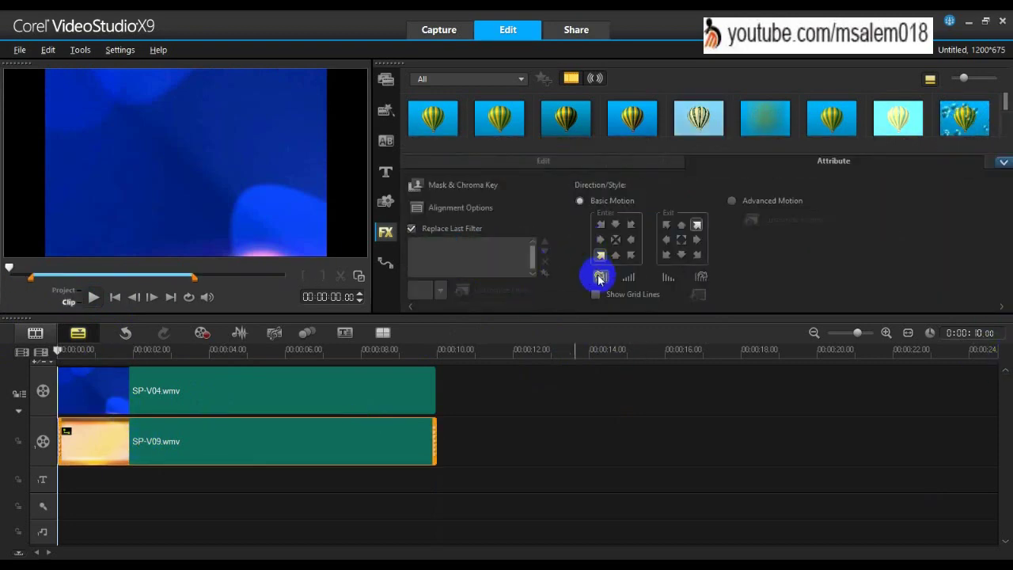
drag(9, 268, 194, 271)
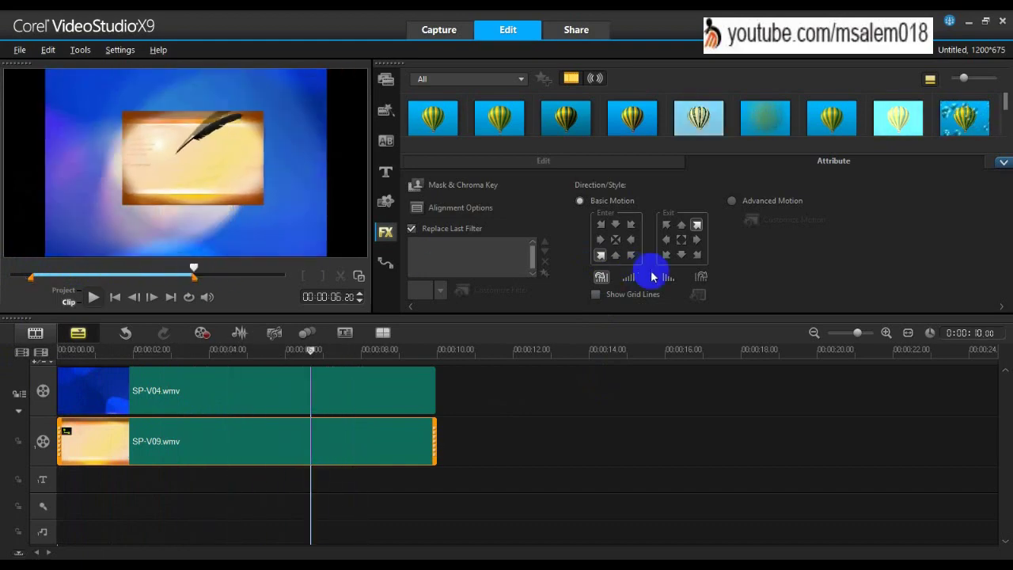
click(703, 279)
drag(194, 273, 14, 267)
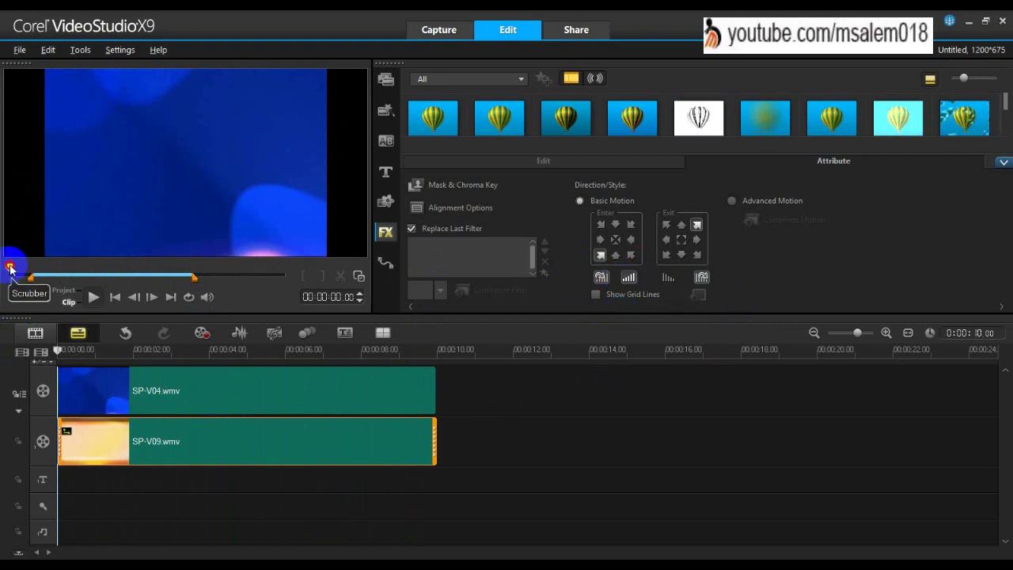
drag(14, 270, 254, 283)
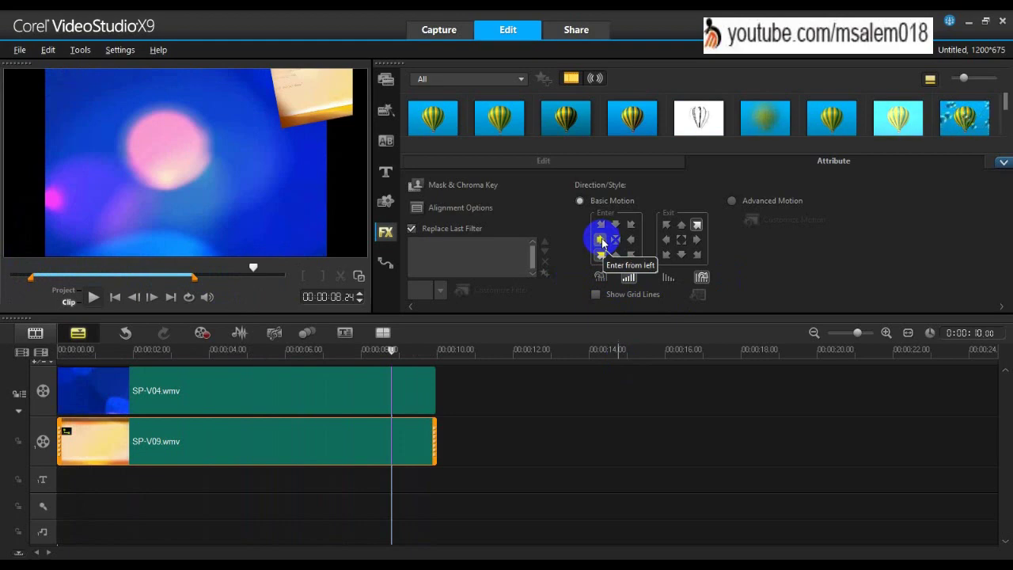
Step: Set the overlay clip to enter from the left and exit to the right without rotation, and play the project to check it
click(697, 239)
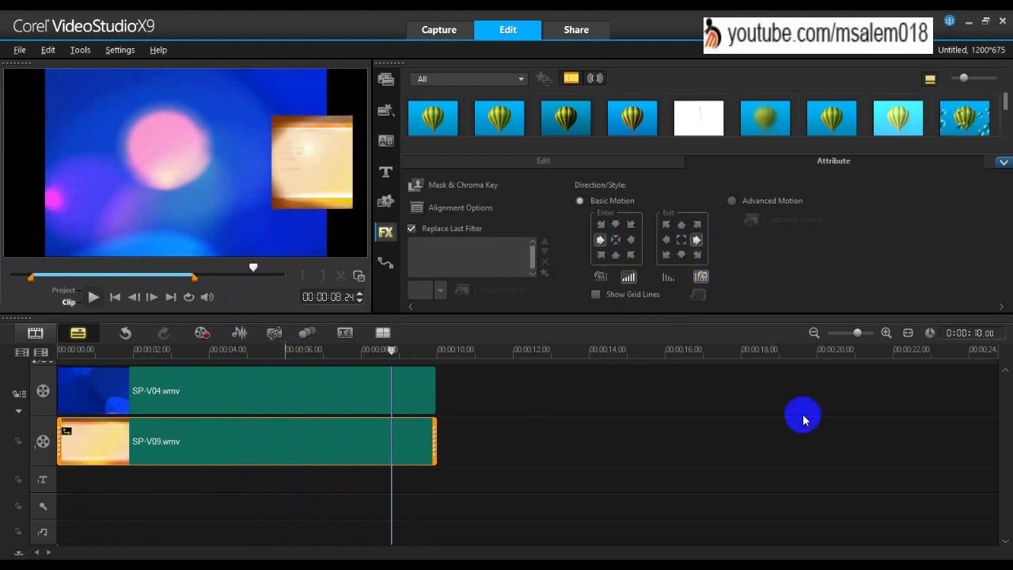
click(258, 270)
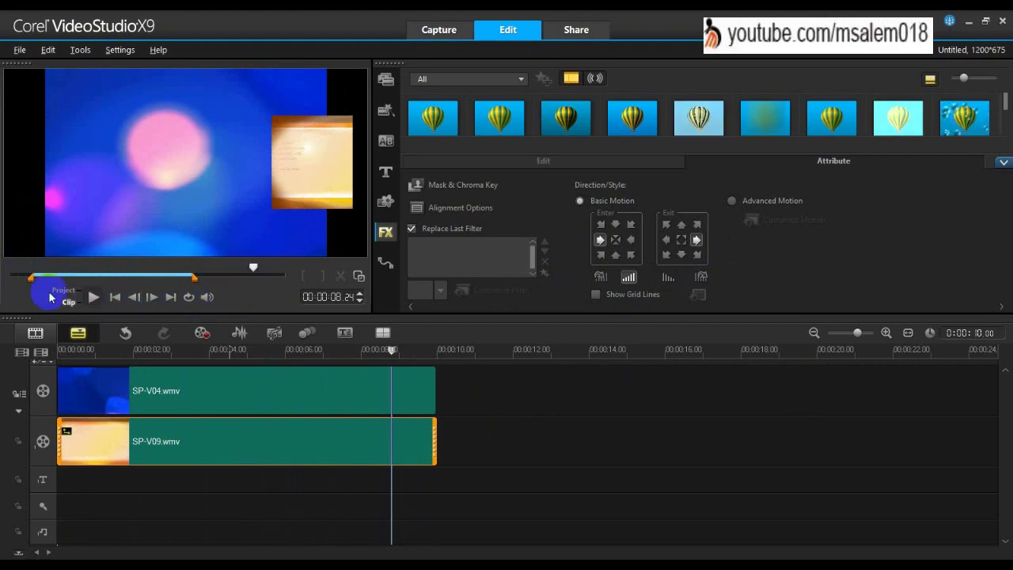
click(63, 291)
click(92, 296)
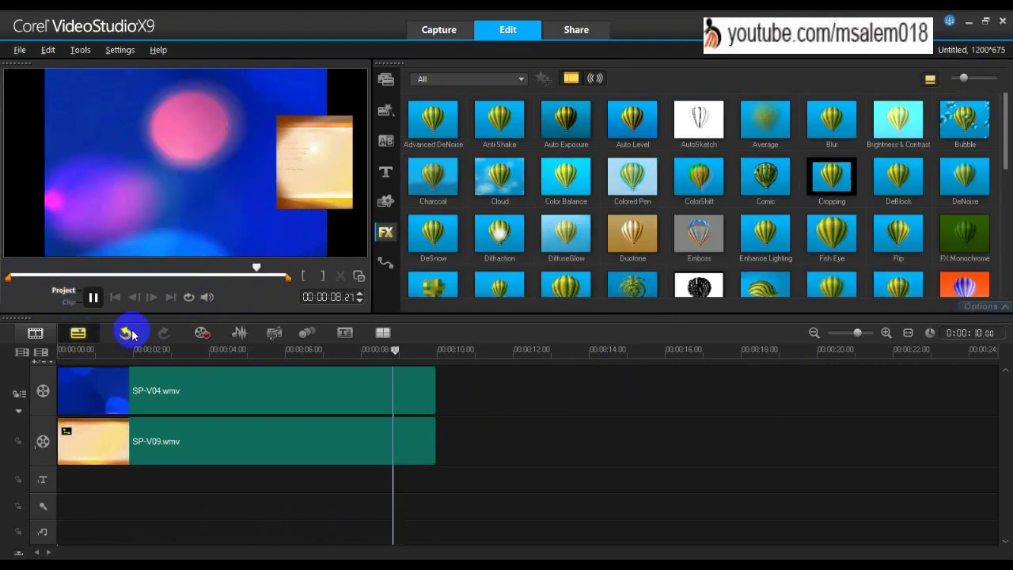
click(93, 297)
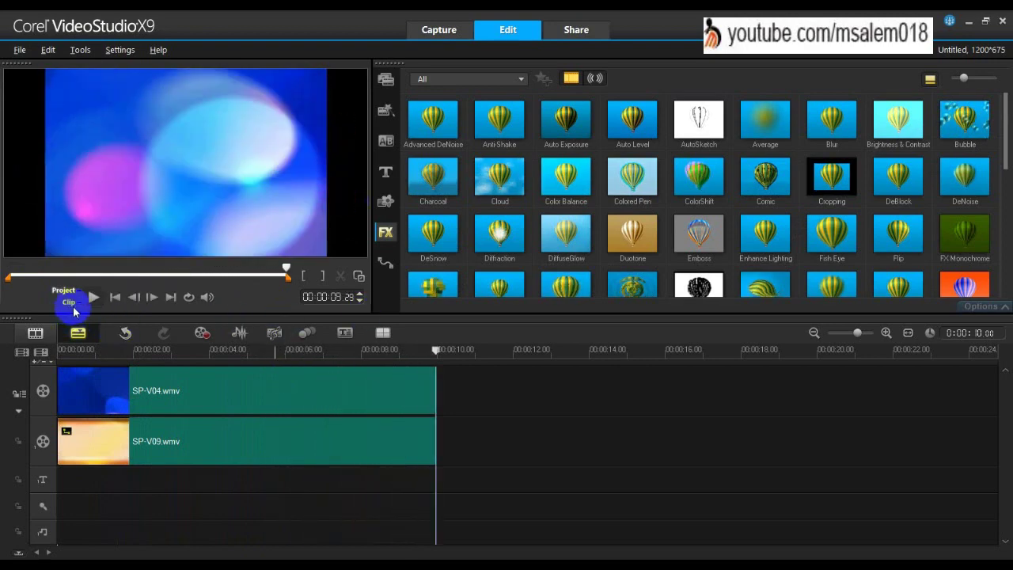
key(space)
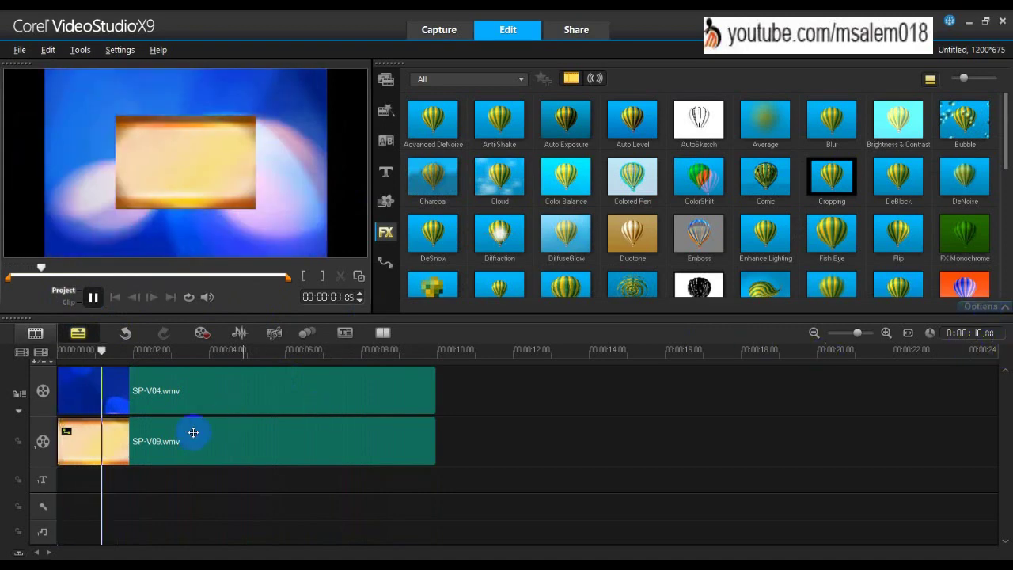
Step: Add a fade-out to the SP-V09.wmv overlay clip's motion and play the project to preview it
click(434, 441)
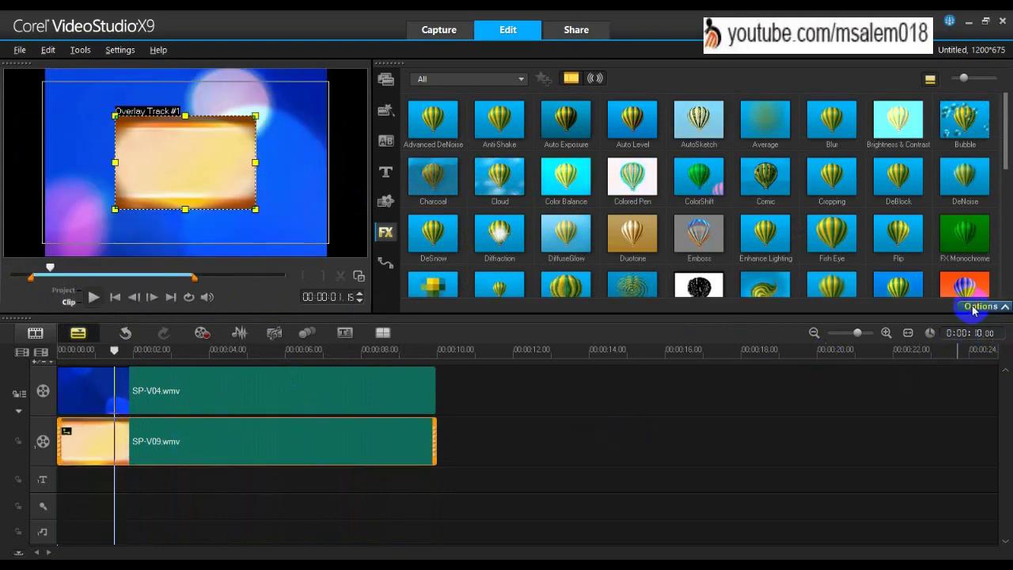
click(975, 308)
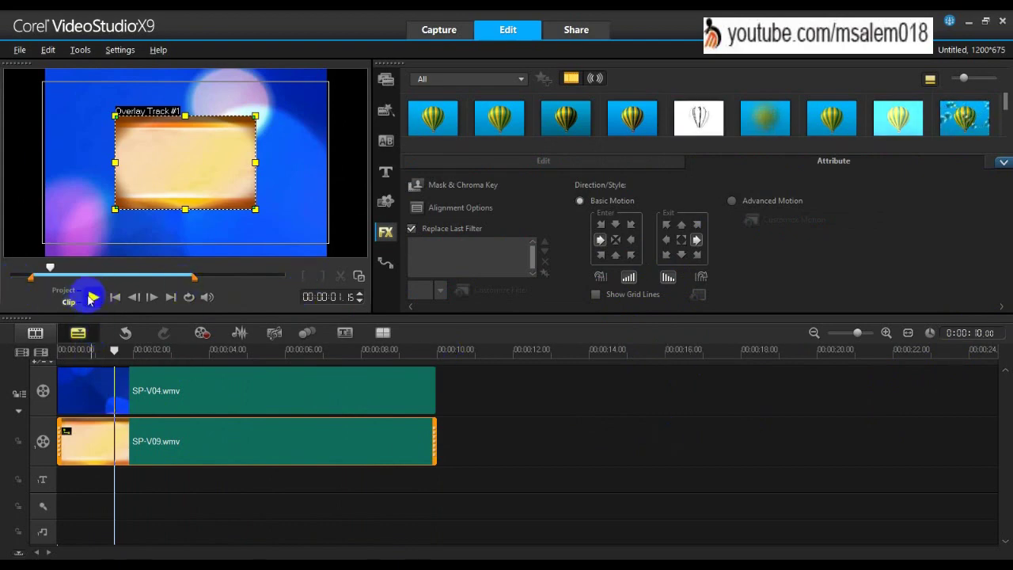
key(space)
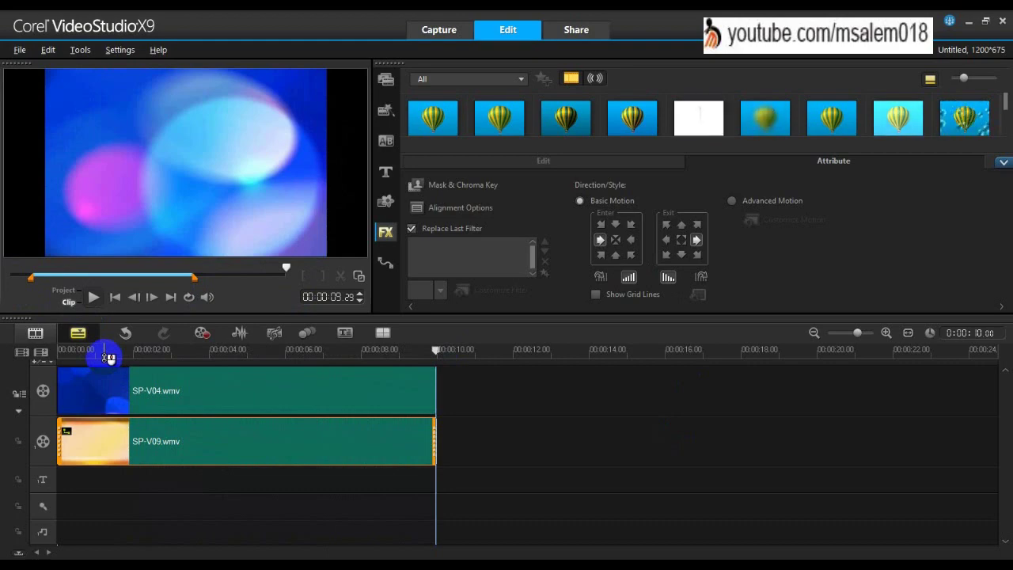
Step: Align the SP-V09.wmv overlay clip with Anchor at Center, Left
click(453, 209)
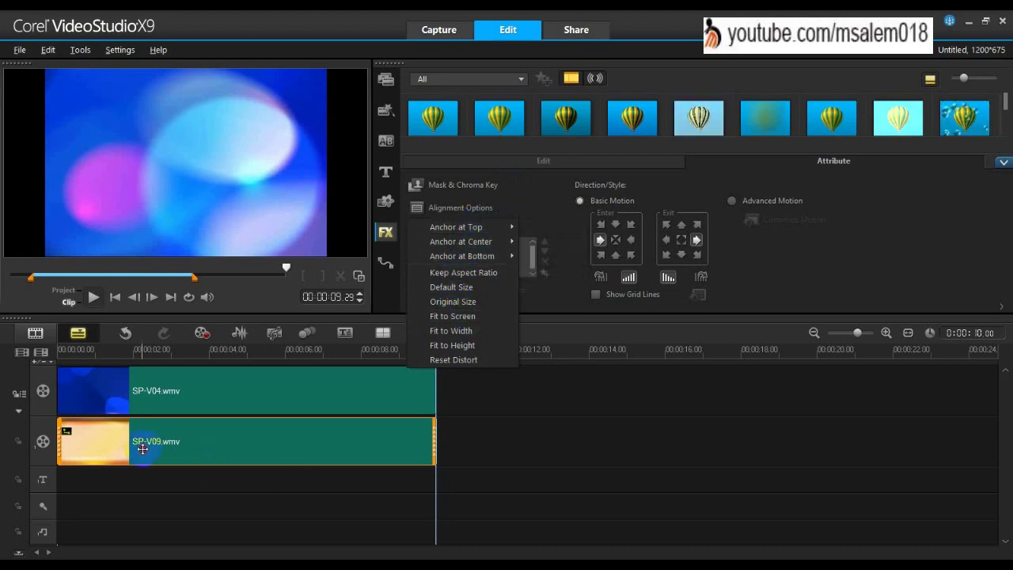
click(140, 450)
click(175, 342)
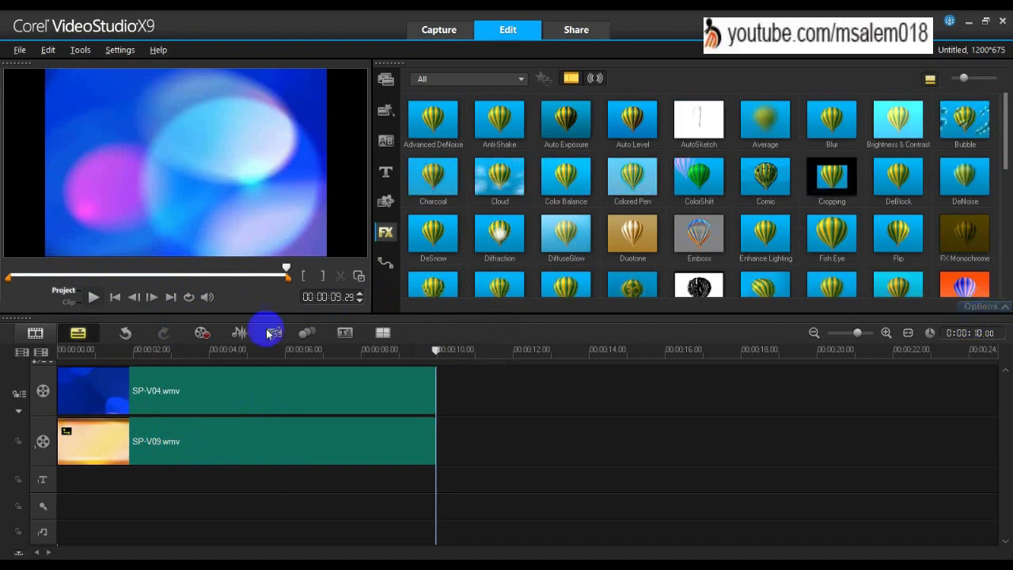
click(215, 452)
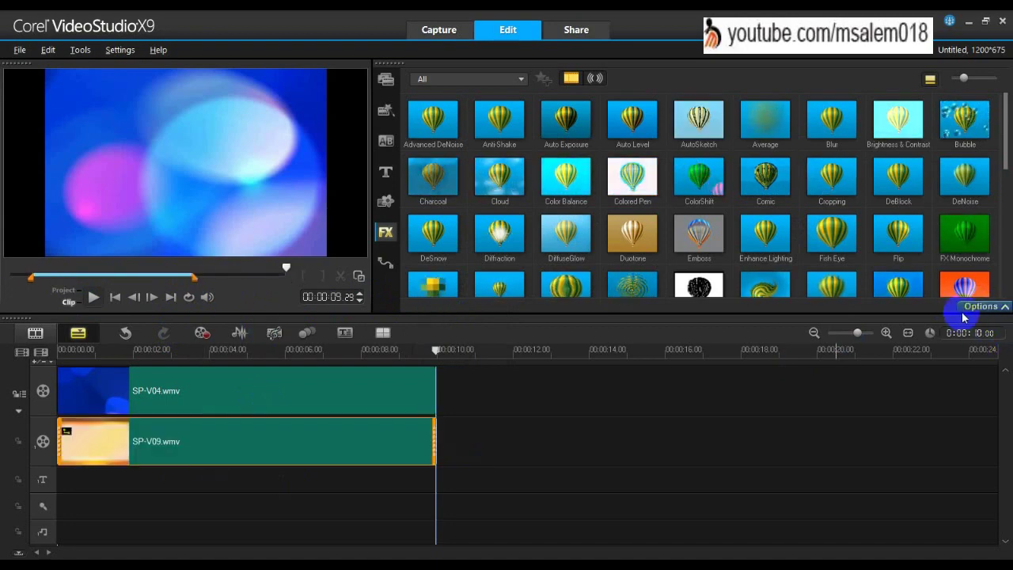
click(981, 307)
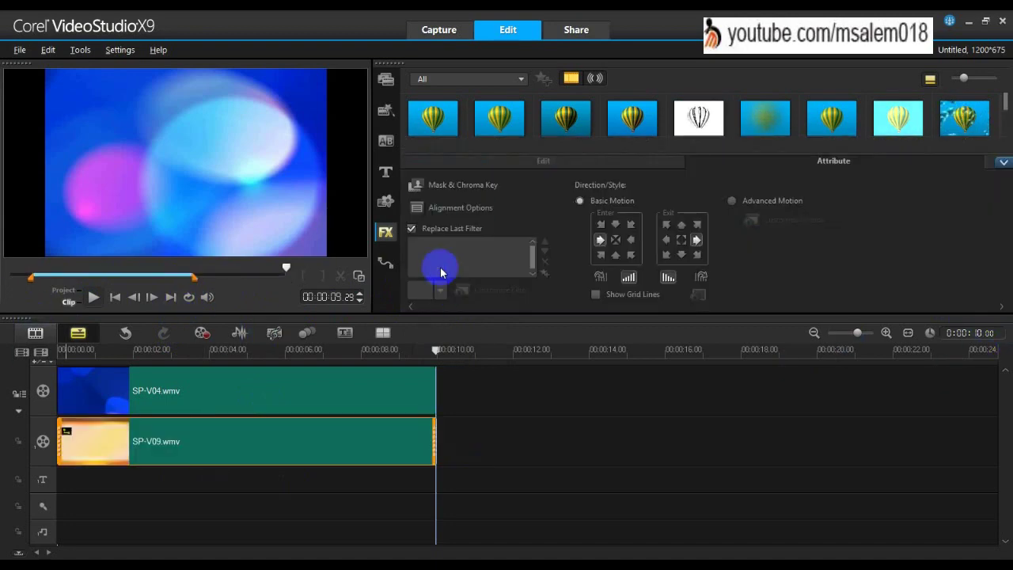
click(438, 207)
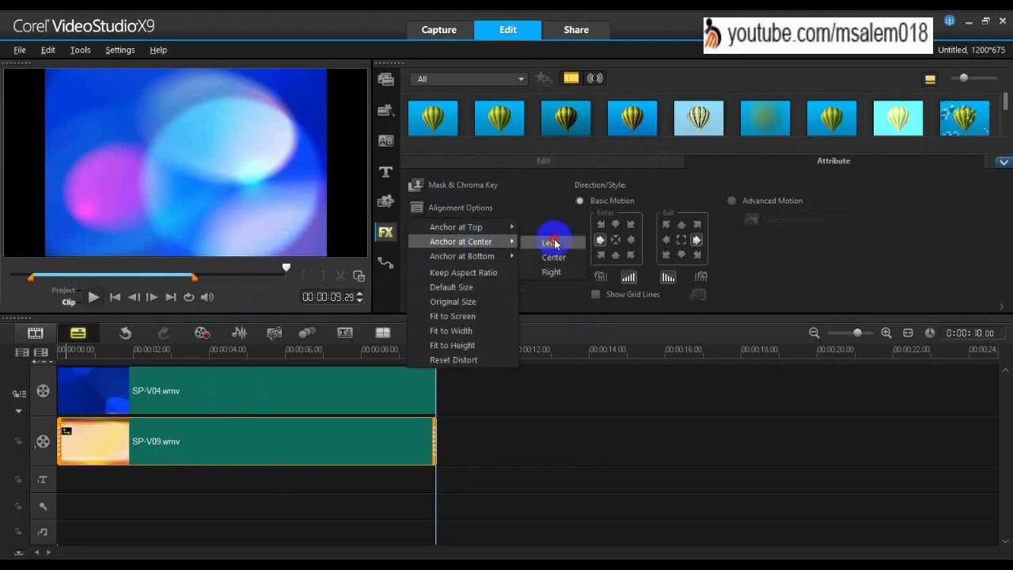
click(552, 243)
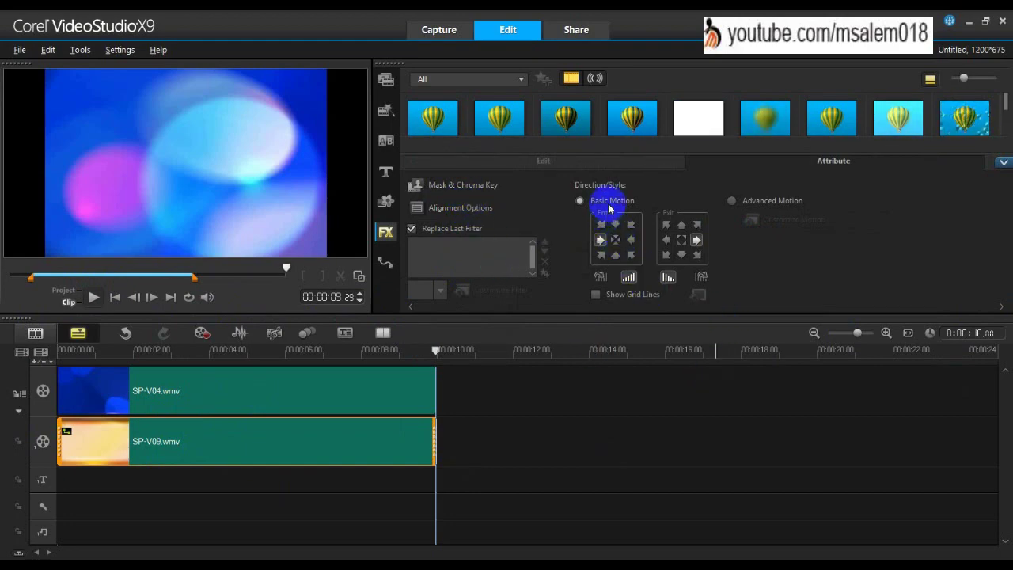
Step: Switch the overlay clip to Advanced Motion and distort it at the first key frame by pulling its upper-right corner inward
click(758, 201)
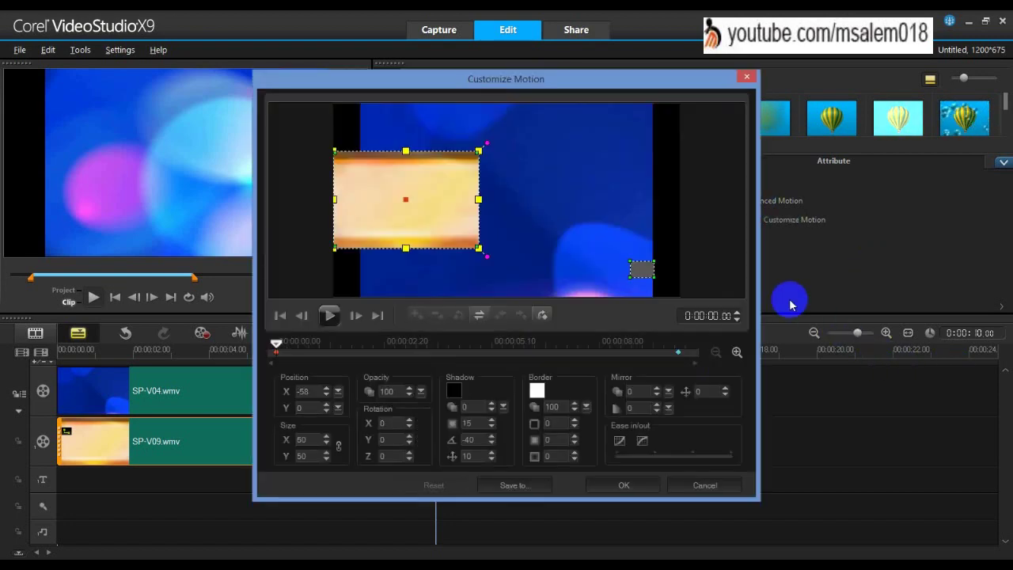
drag(519, 83, 524, 113)
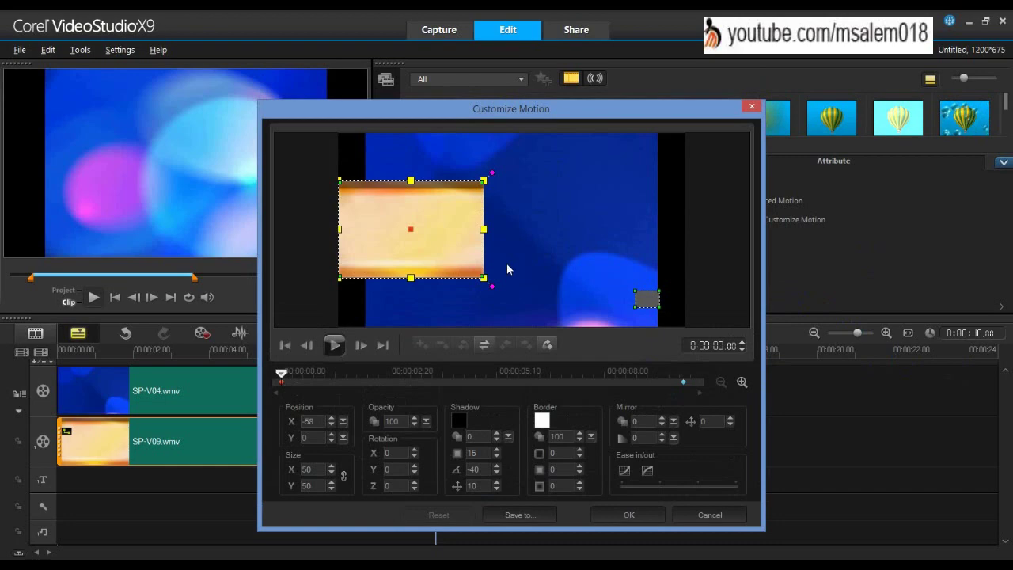
click(659, 297)
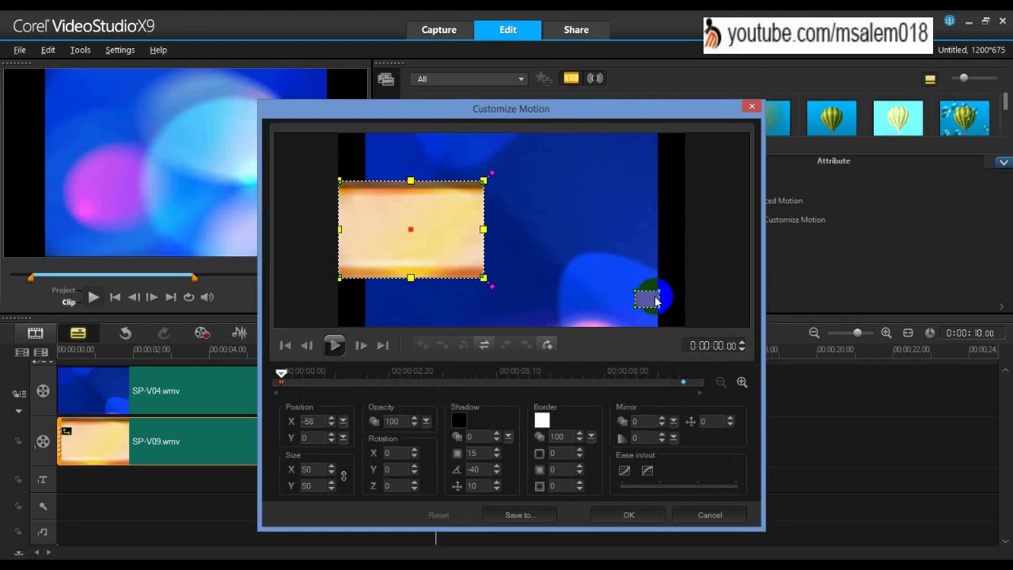
right_click(653, 305)
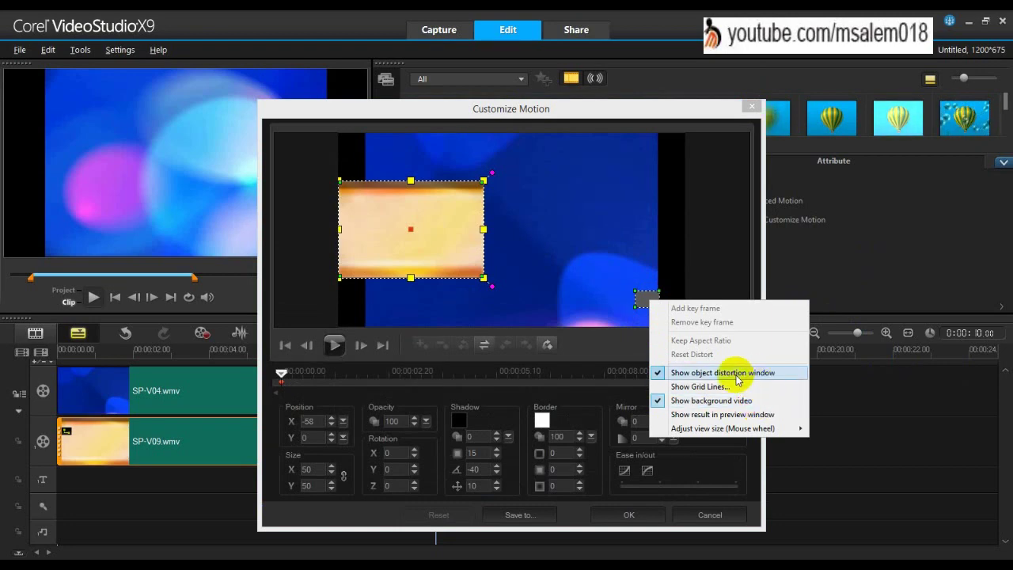
click(645, 299)
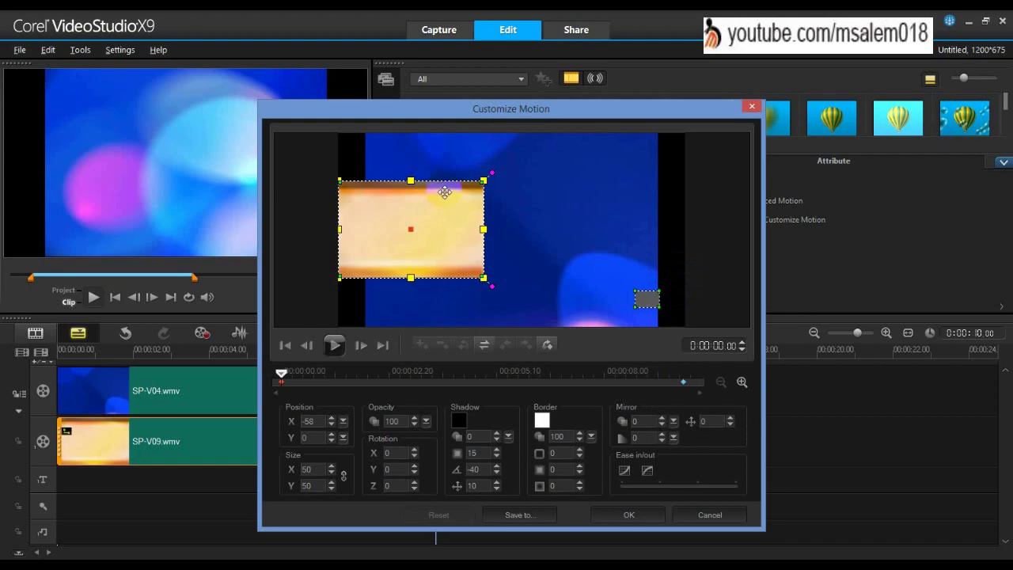
drag(483, 182, 475, 202)
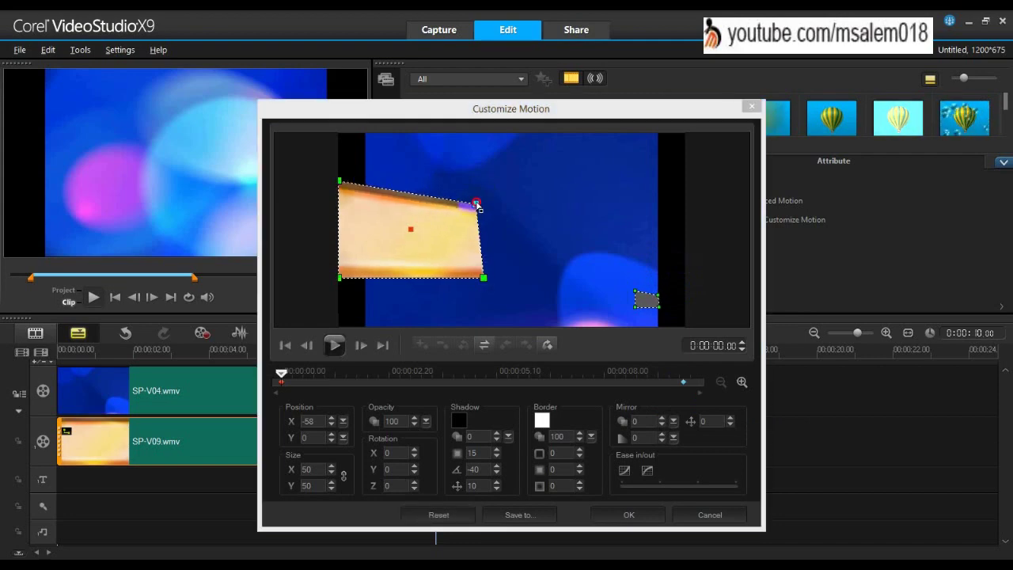
click(669, 308)
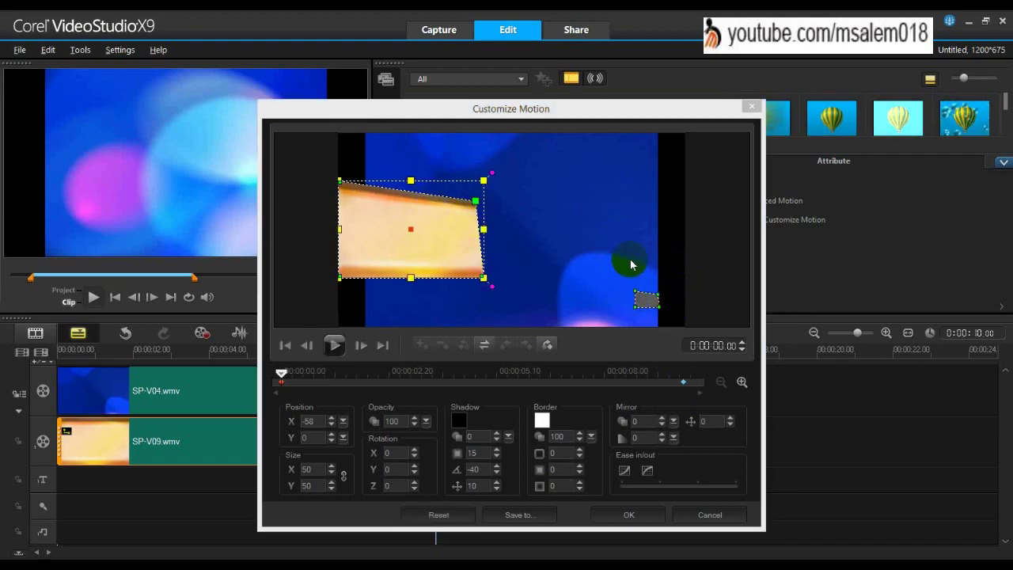
Step: Distort the overlay at the first key frame by moving its two left corners, and reposition it to about X -2, Y -36
drag(636, 309, 642, 272)
drag(470, 239, 507, 265)
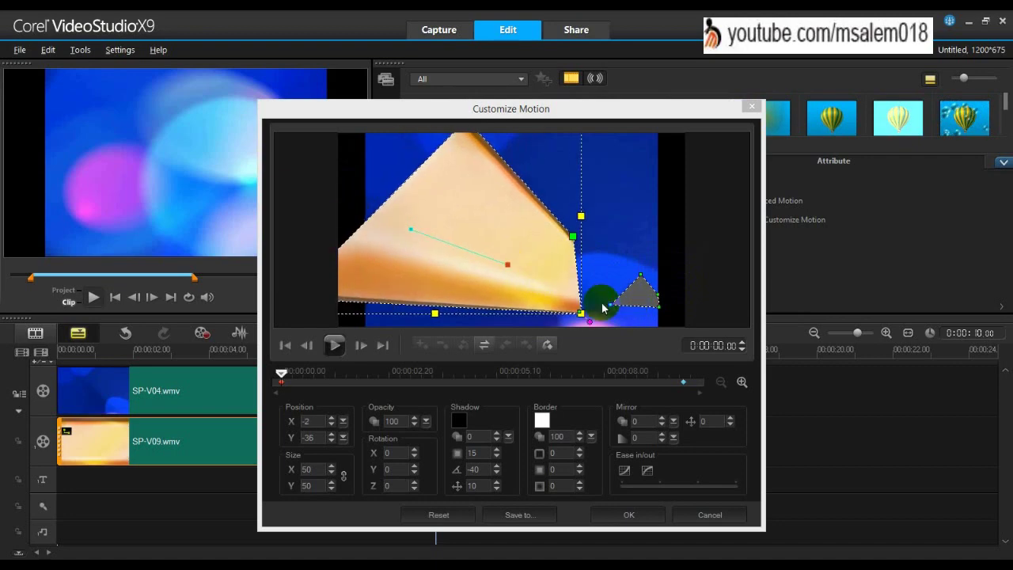
mouse_move(612, 309)
mouse_down()
mouse_move(616, 287)
mouse_move(617, 298)
mouse_up()
Step: Hide the background video in the Customize Motion preview and show it again
right_click(636, 297)
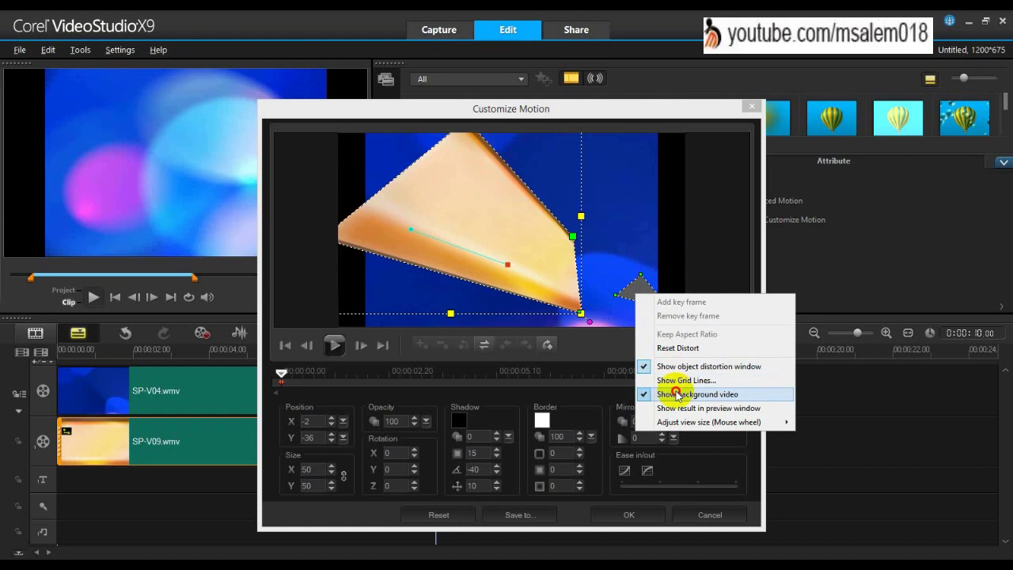
click(673, 392)
right_click(667, 246)
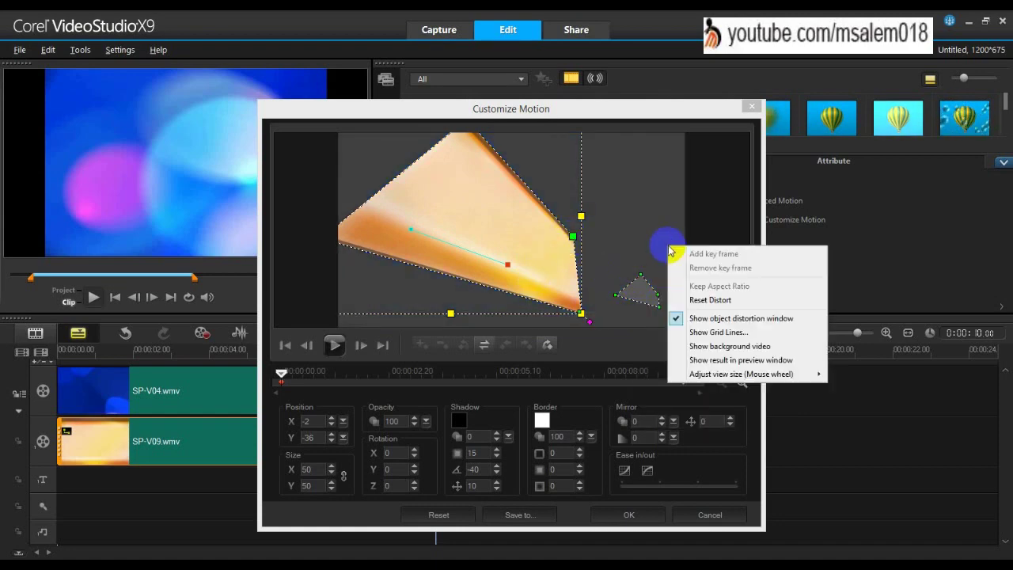
click(729, 347)
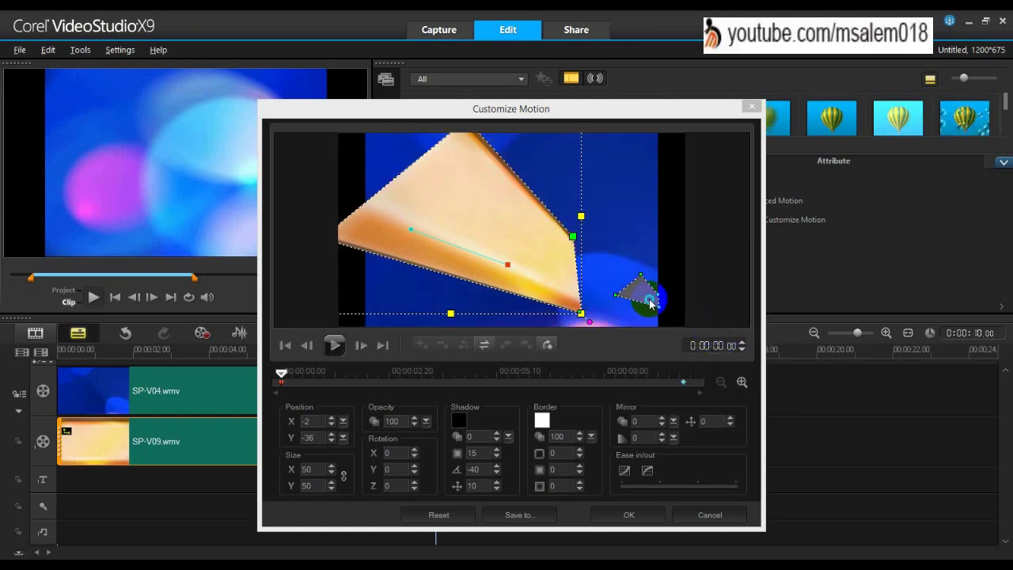
Step: Hide the object distortion window, and reshape and move the overlay to about X 4, Y -58 at the first key frame
right_click(650, 304)
click(673, 369)
drag(517, 247, 486, 213)
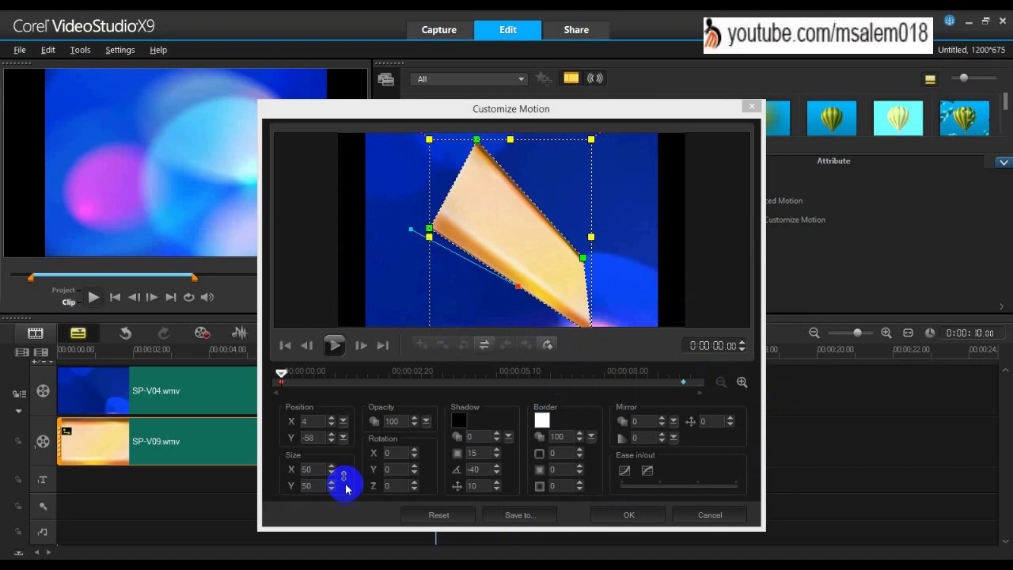
Step: Add a key frame at 0:00:04.04 by moving the overlay toward the right side of the frame
click(270, 378)
drag(286, 379, 448, 375)
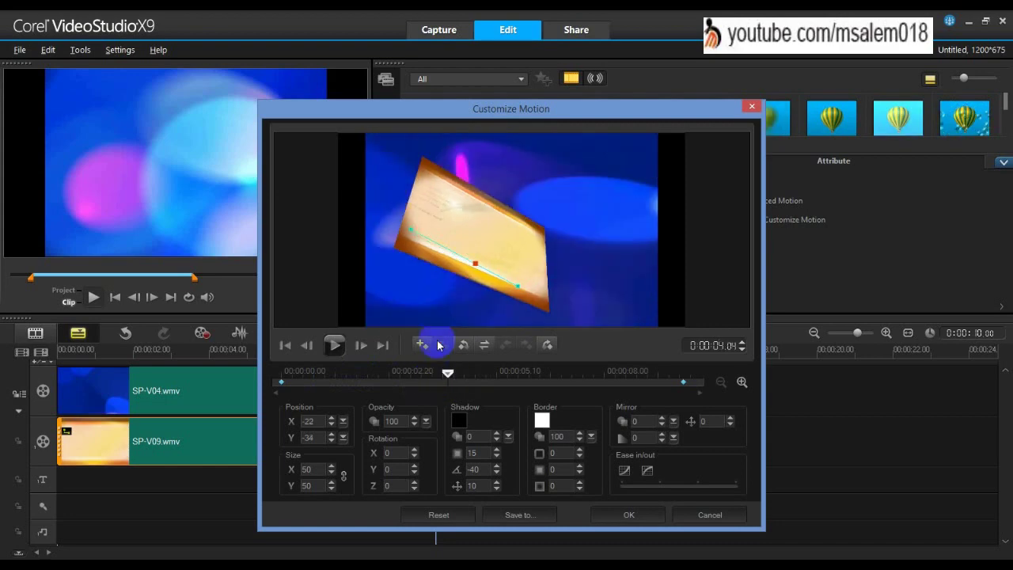
click(449, 258)
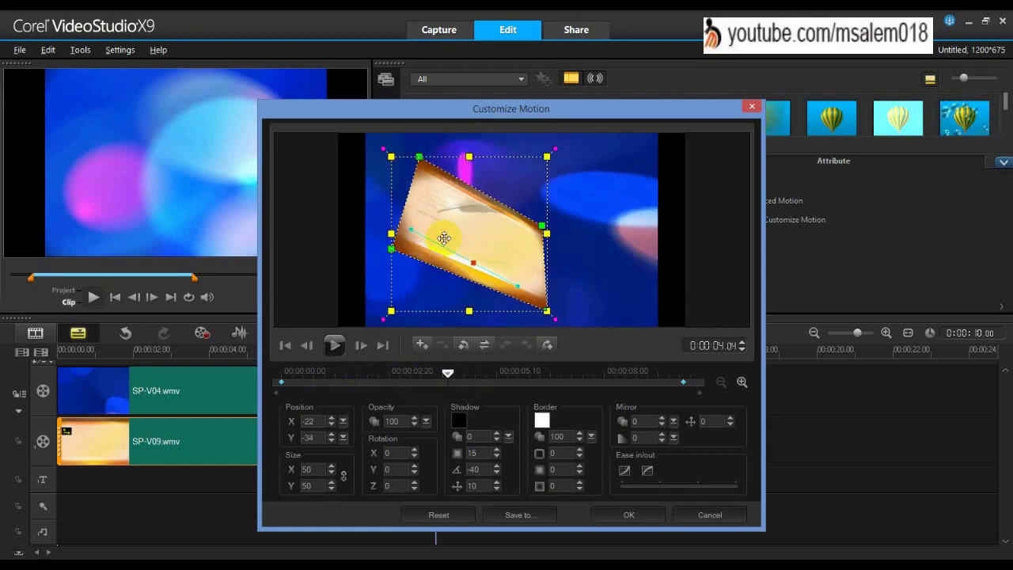
drag(475, 235, 567, 247)
Step: Add a key frame at 0:00:06.08 with the overlay moved to about X -27, Y 29
drag(448, 374, 536, 377)
click(446, 233)
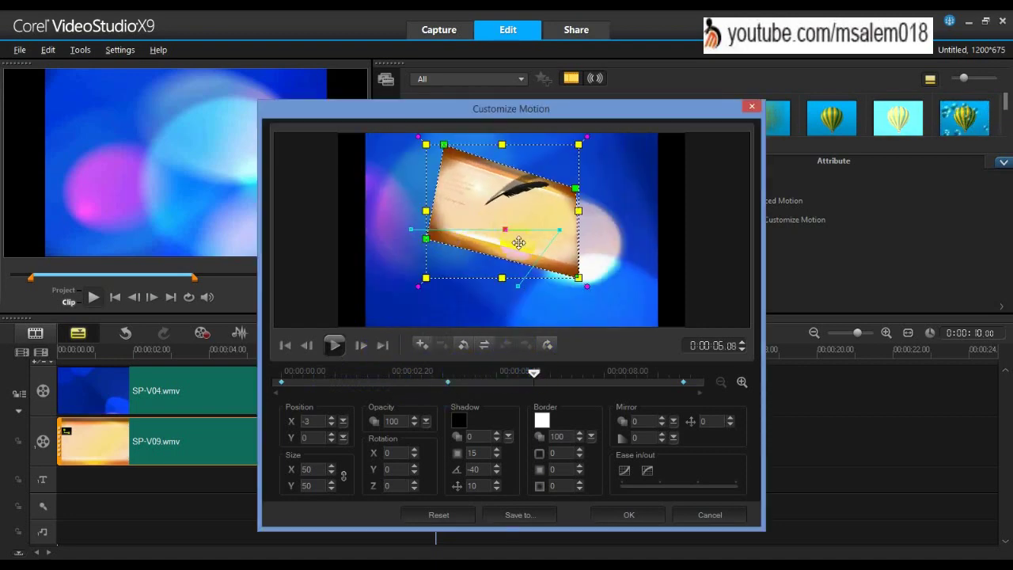
drag(516, 206, 466, 207)
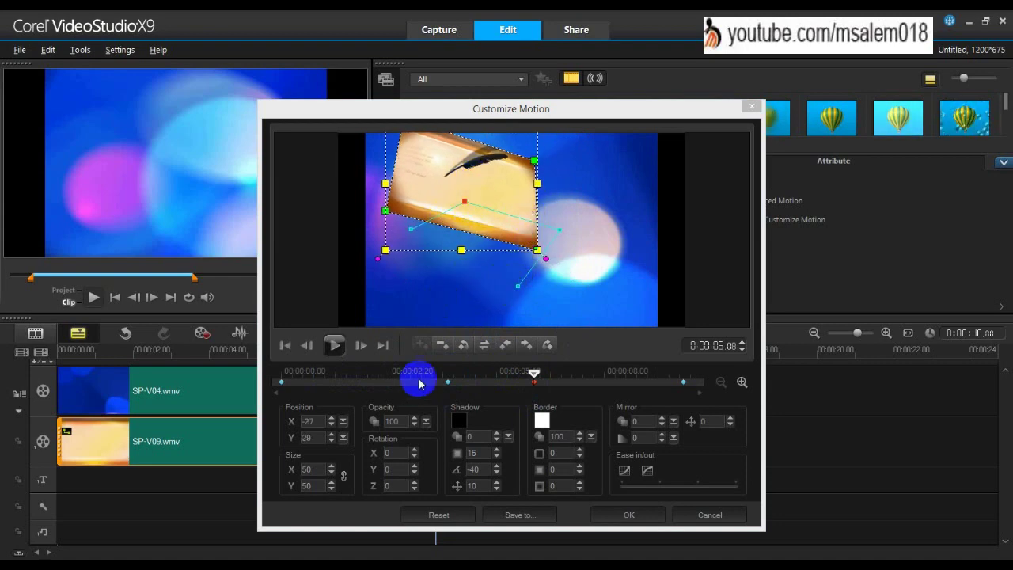
Step: Bend the motion path segments between the key frames into curves and play the motion from the start
mouse_move(534, 373)
mouse_down()
mouse_move(255, 377)
mouse_move(400, 370)
mouse_move(314, 366)
mouse_move(436, 357)
mouse_move(533, 375)
mouse_up()
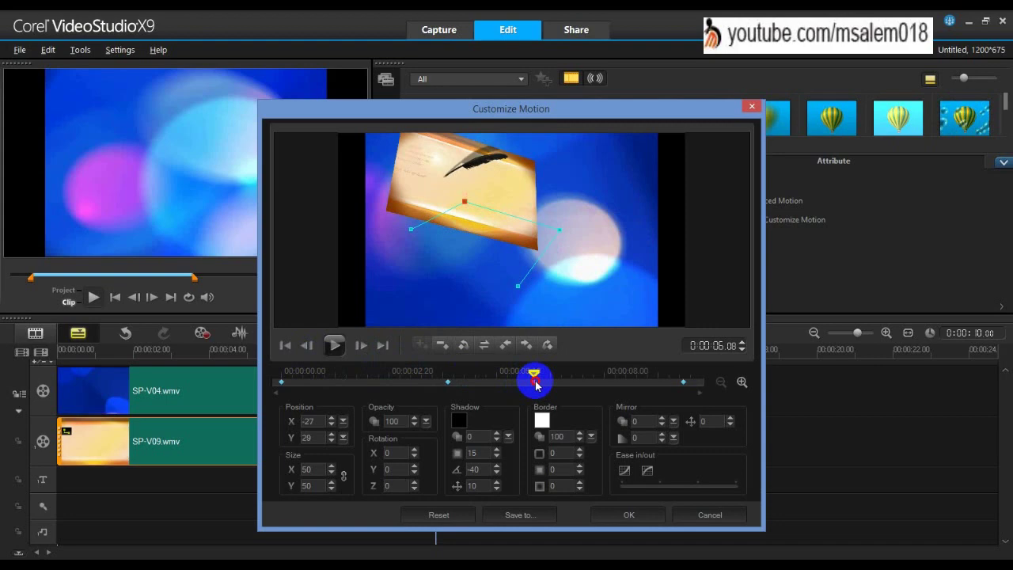
click(440, 219)
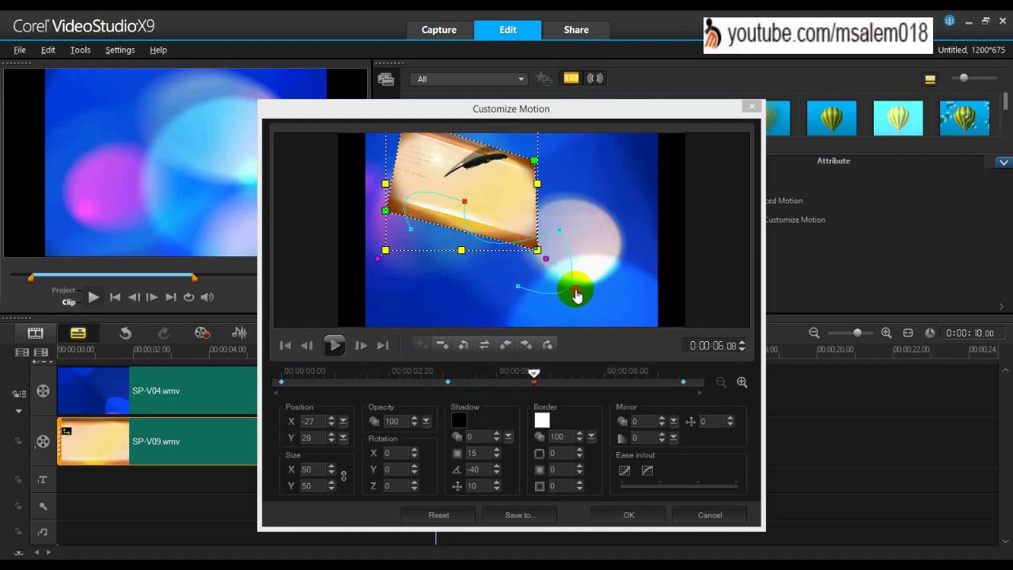
drag(532, 372, 284, 370)
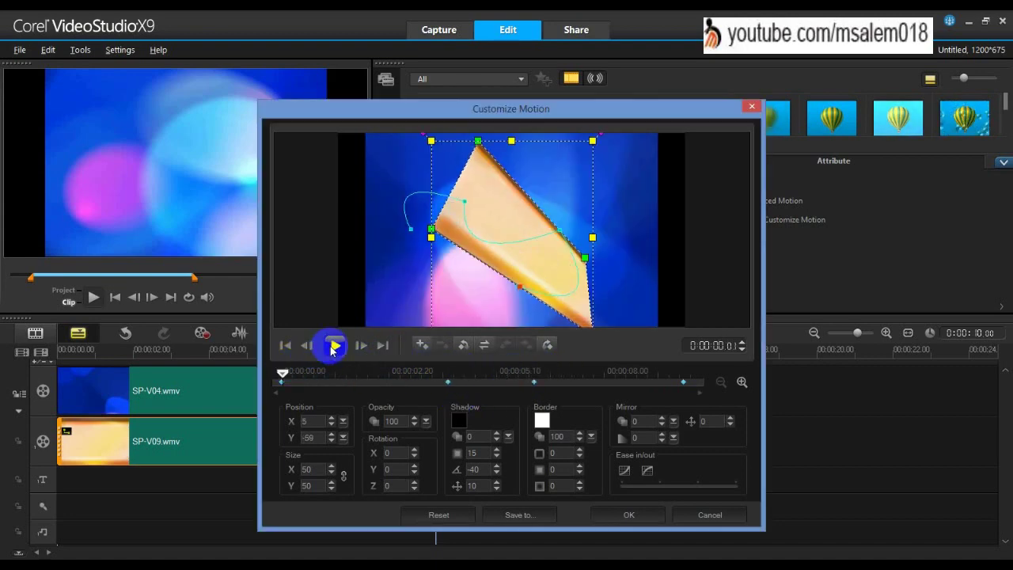
click(333, 346)
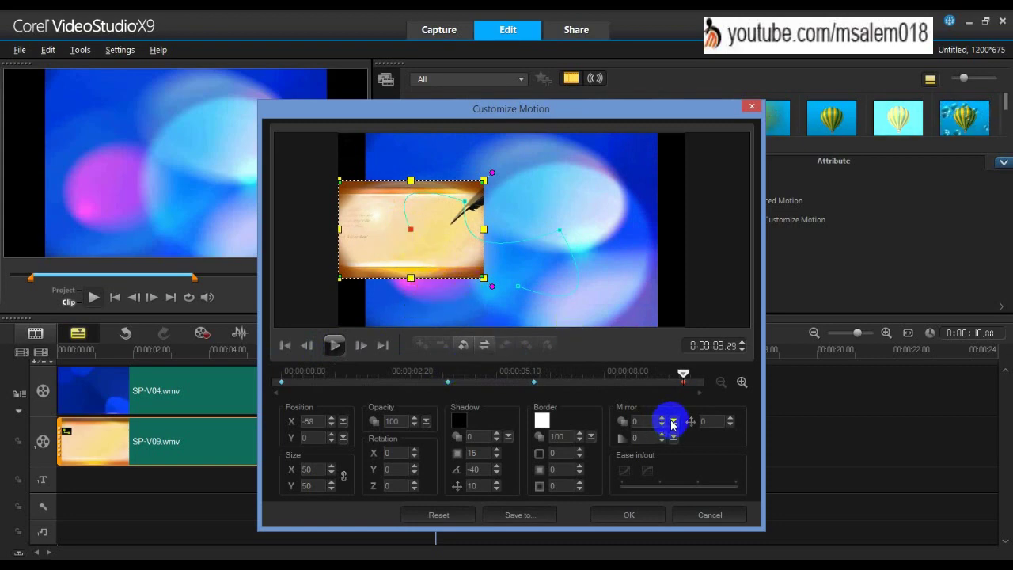
Step: Reset the overlay to its original path, try moving it to about X -11, Y 12 at the last key frame, and reset again
click(436, 514)
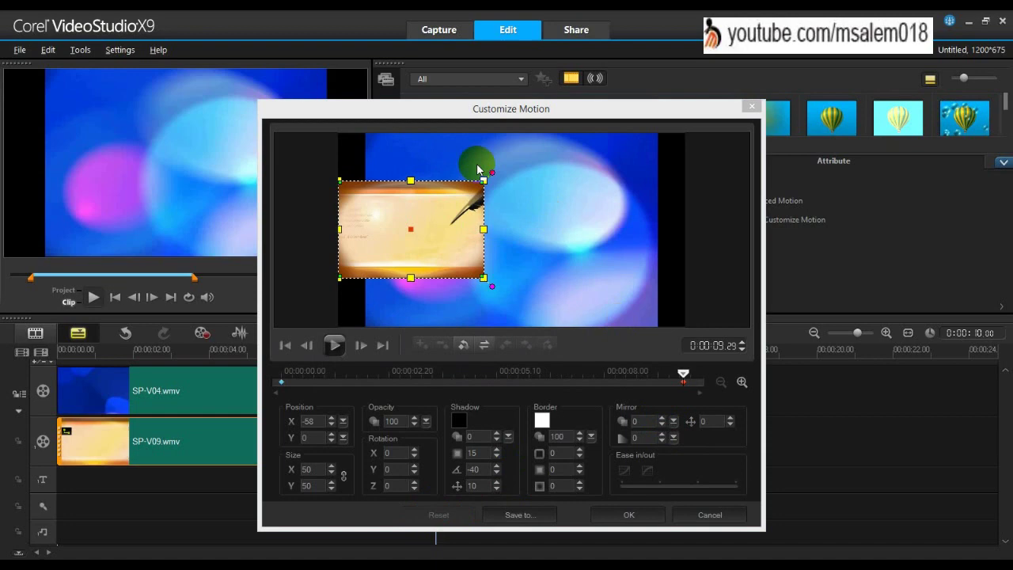
drag(446, 246, 527, 235)
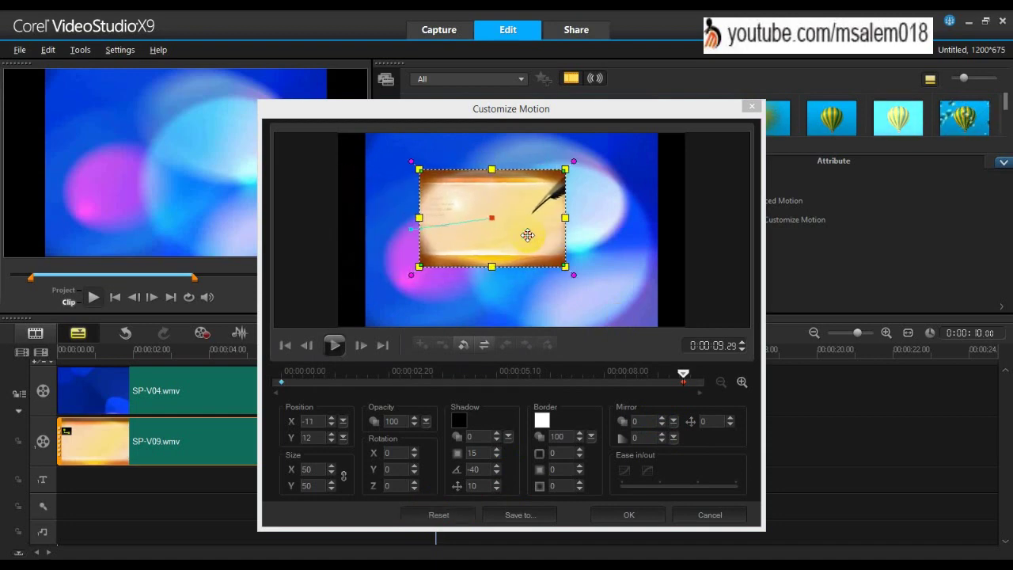
click(455, 510)
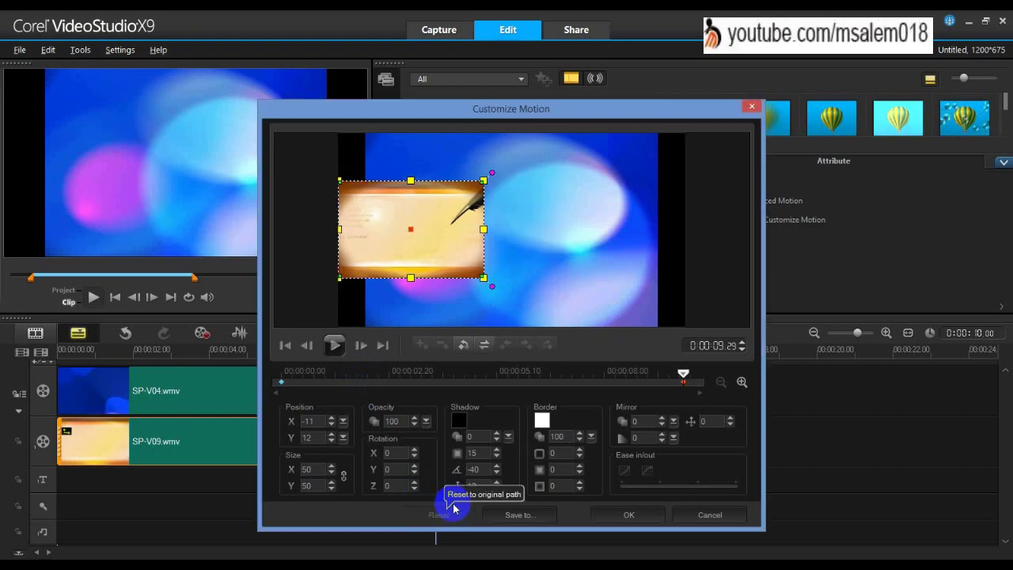
Step: Add key frames with the overlay at about X -7, Y 5 near 2 seconds and X 0, Y -37 at 0:00:04.22, arching the first path segment upward
drag(683, 372, 373, 381)
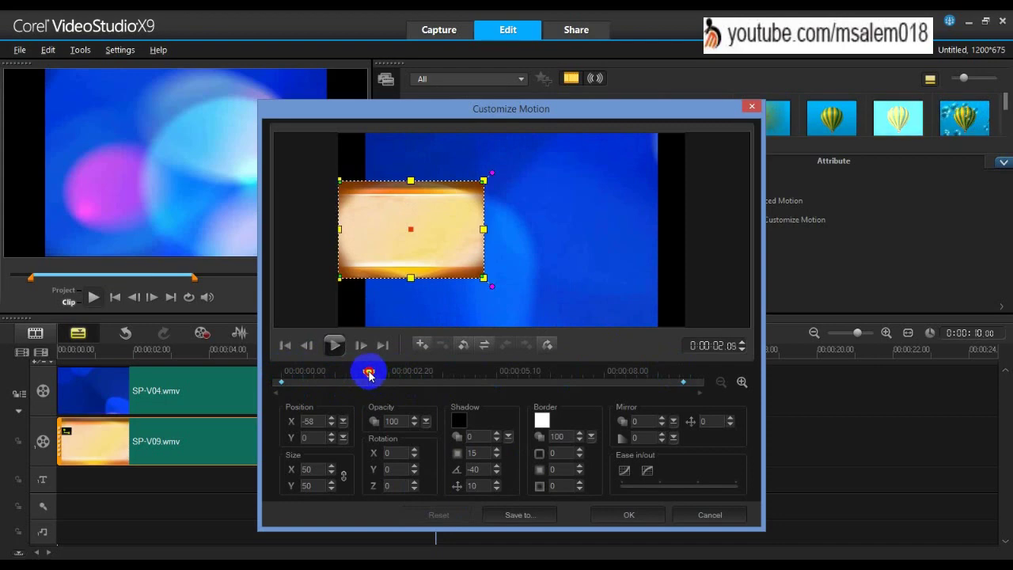
drag(464, 244, 554, 241)
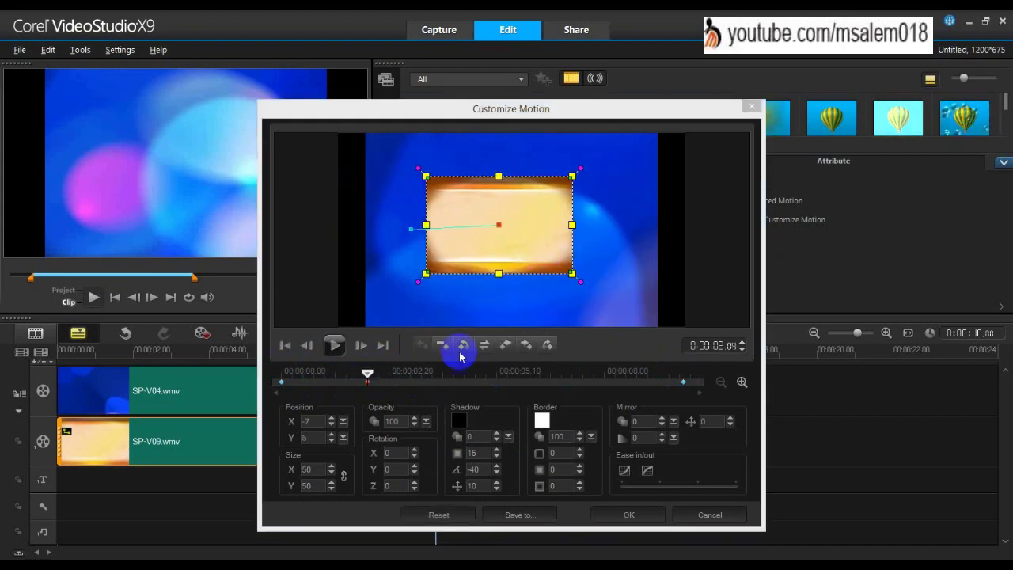
drag(369, 375, 471, 373)
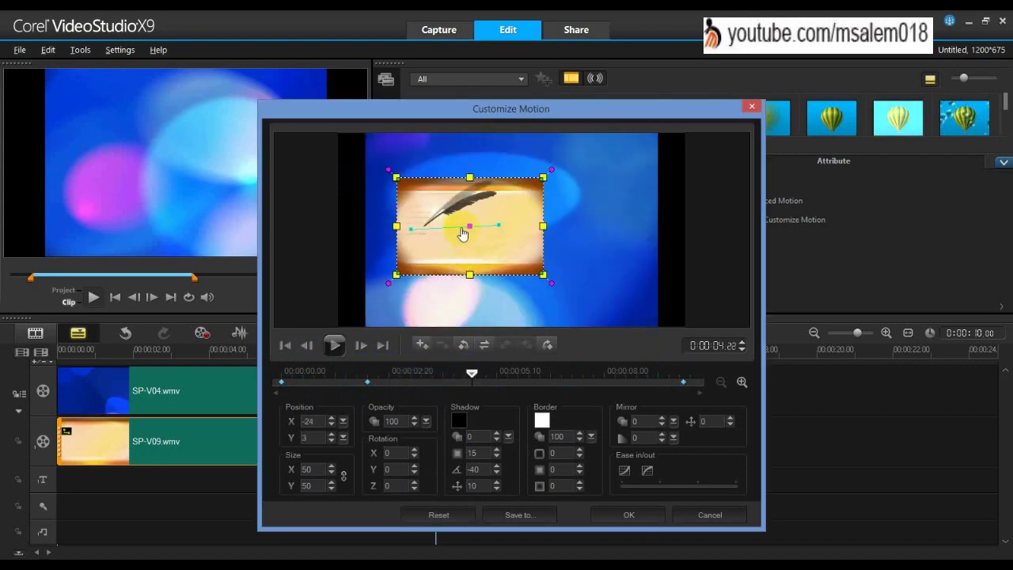
drag(463, 233, 460, 219)
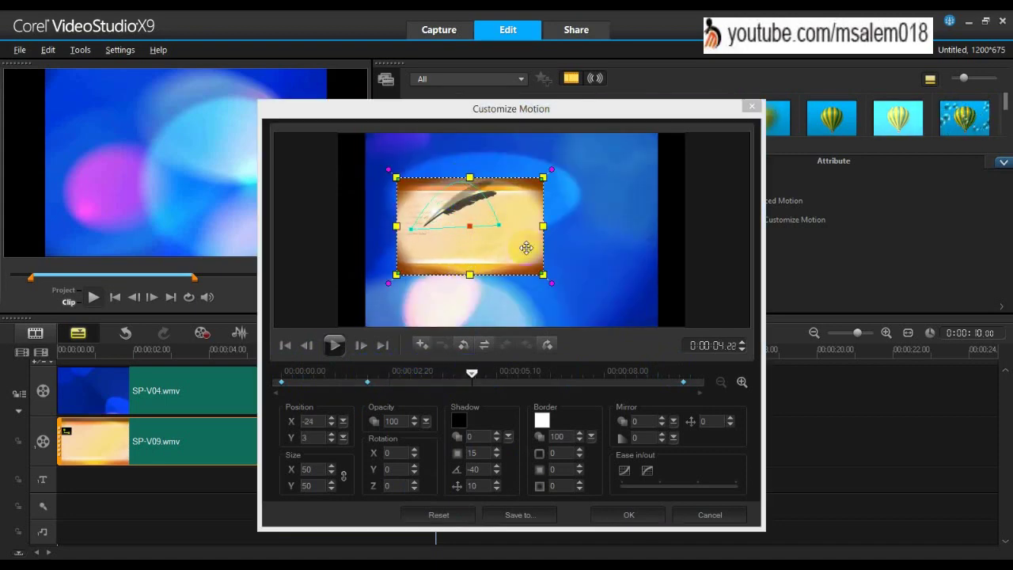
drag(517, 264, 559, 304)
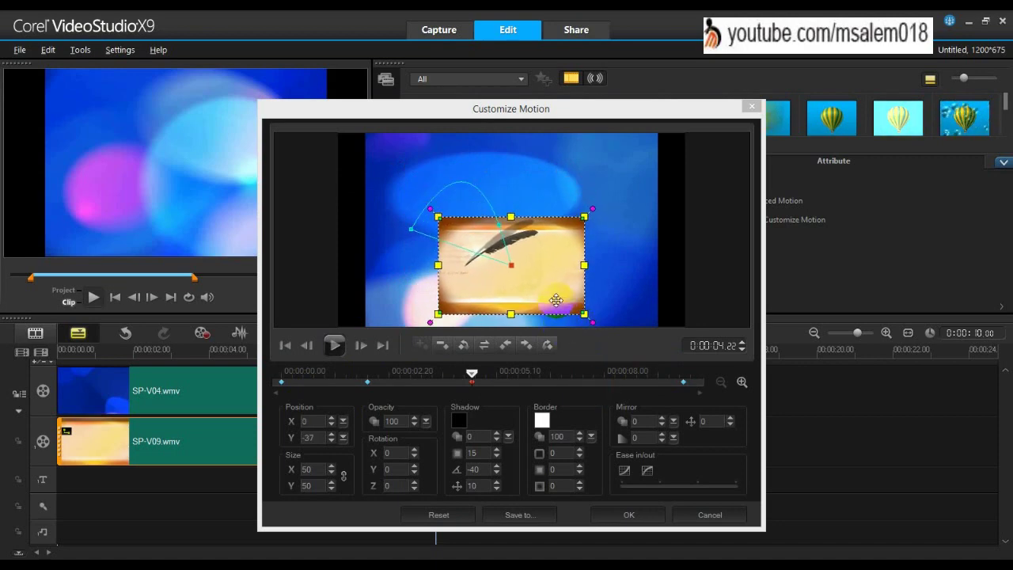
Step: Add a key frame at 0:00:07.12 with the overlay at about X 22, Y 24 and bend the adjoining path segments into curves
drag(472, 372, 580, 375)
drag(520, 243, 610, 194)
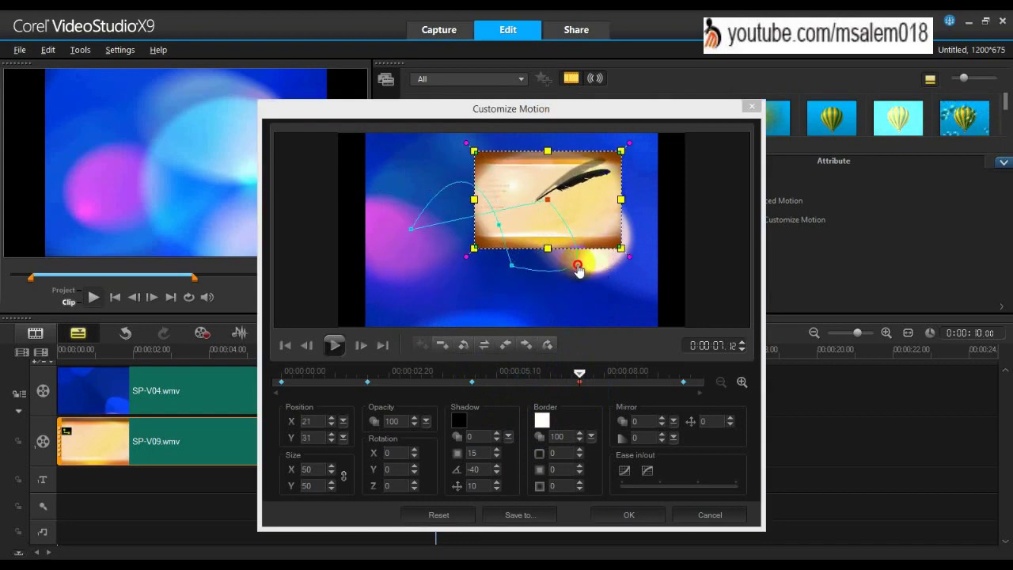
drag(507, 216, 515, 246)
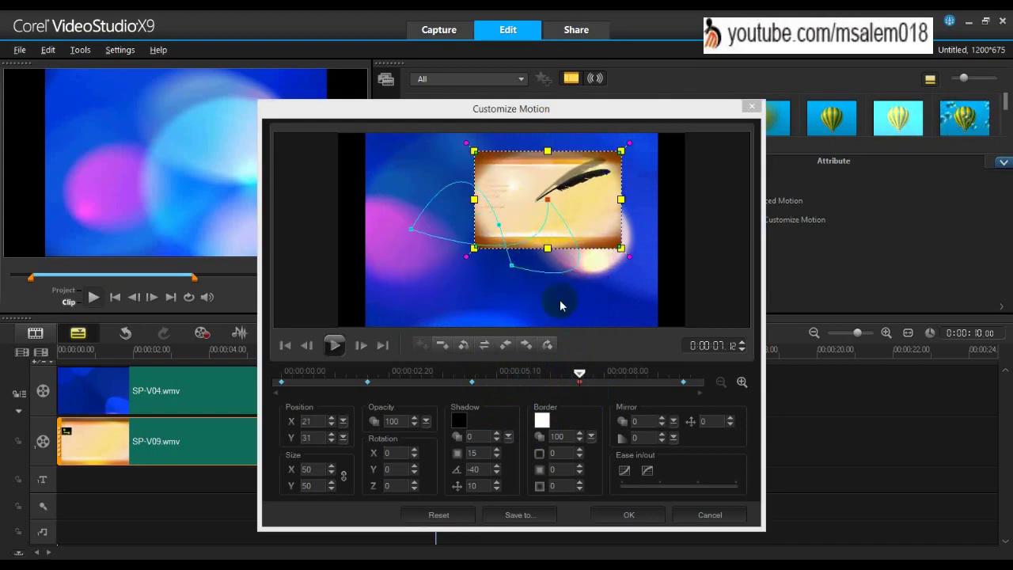
drag(599, 207, 602, 213)
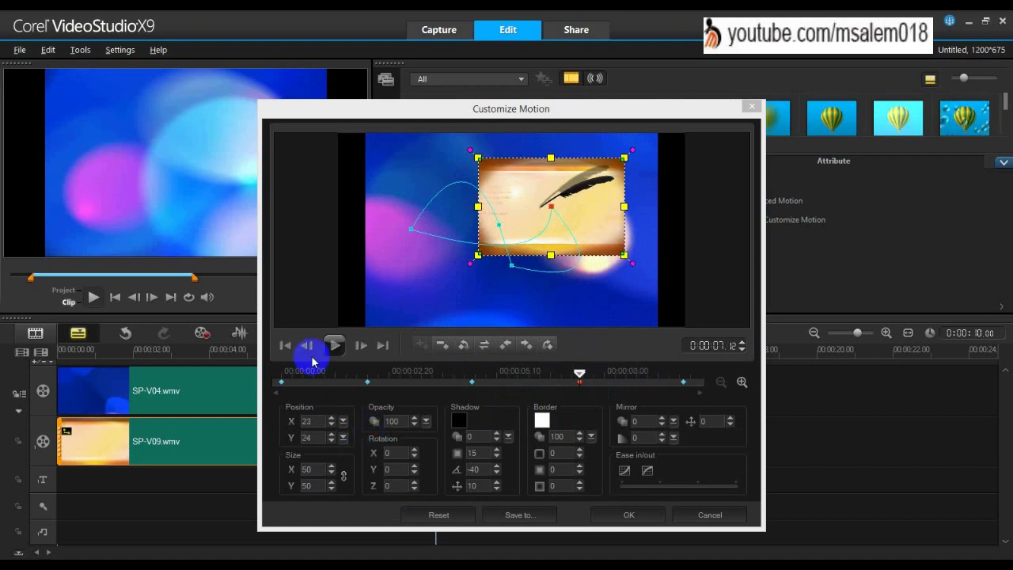
Step: Preview and apply the customized motion, and play the whole project to check it
click(334, 348)
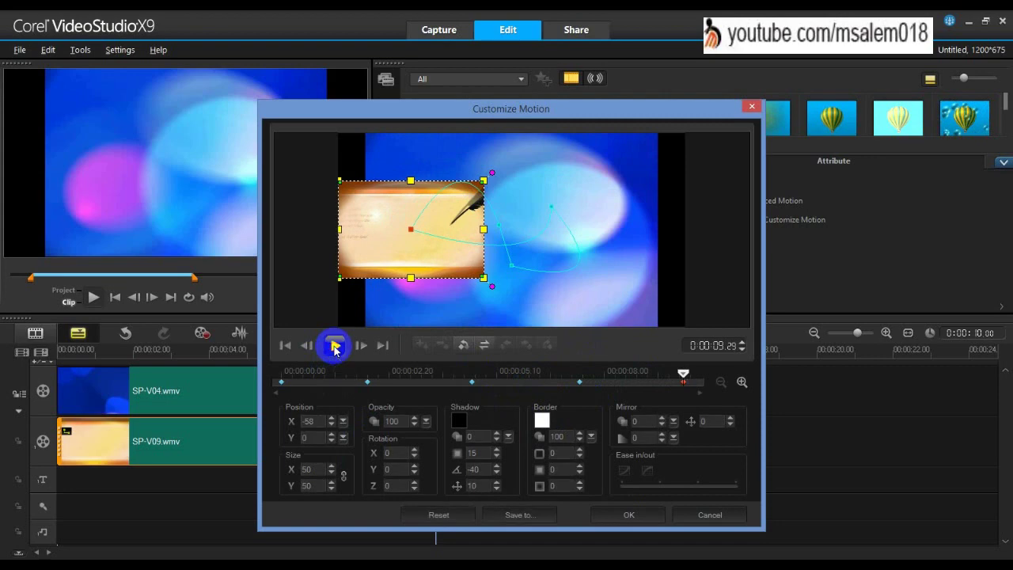
click(334, 348)
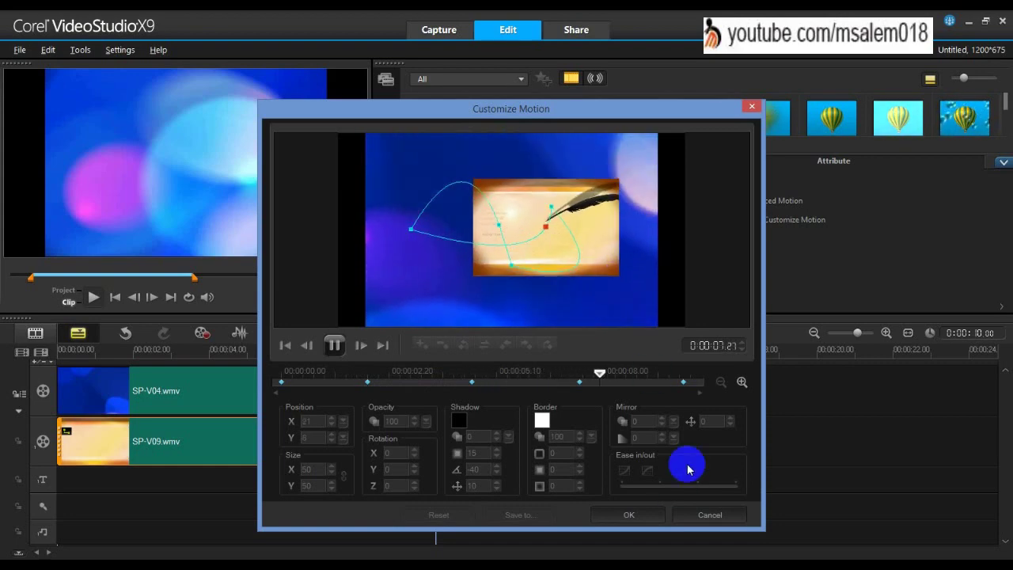
click(633, 515)
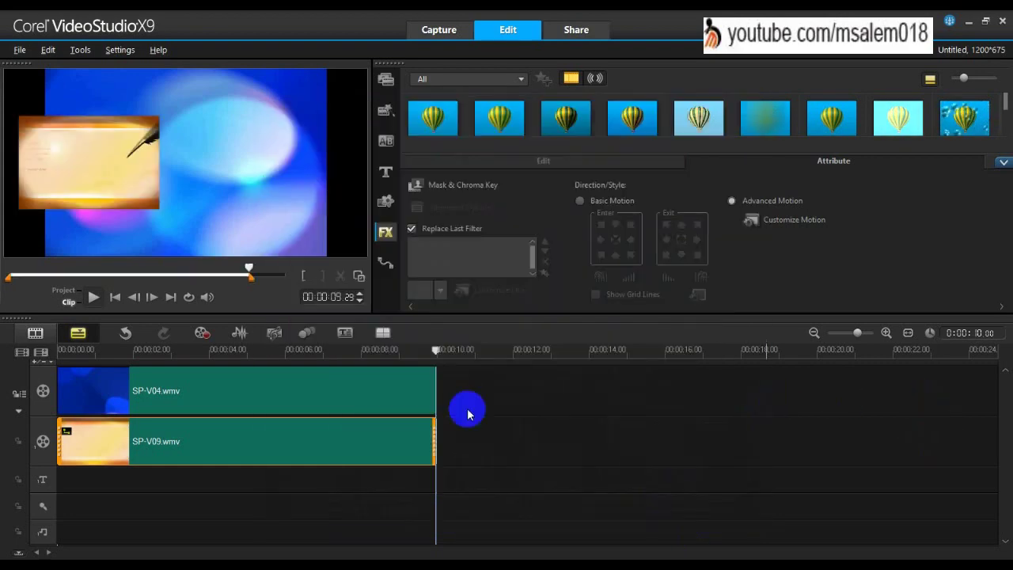
click(71, 291)
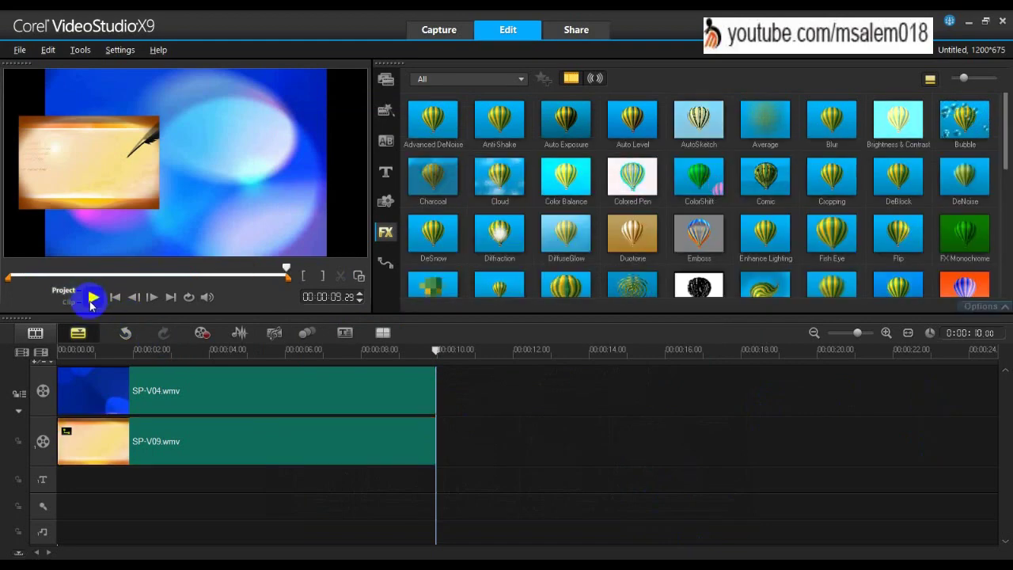
click(92, 297)
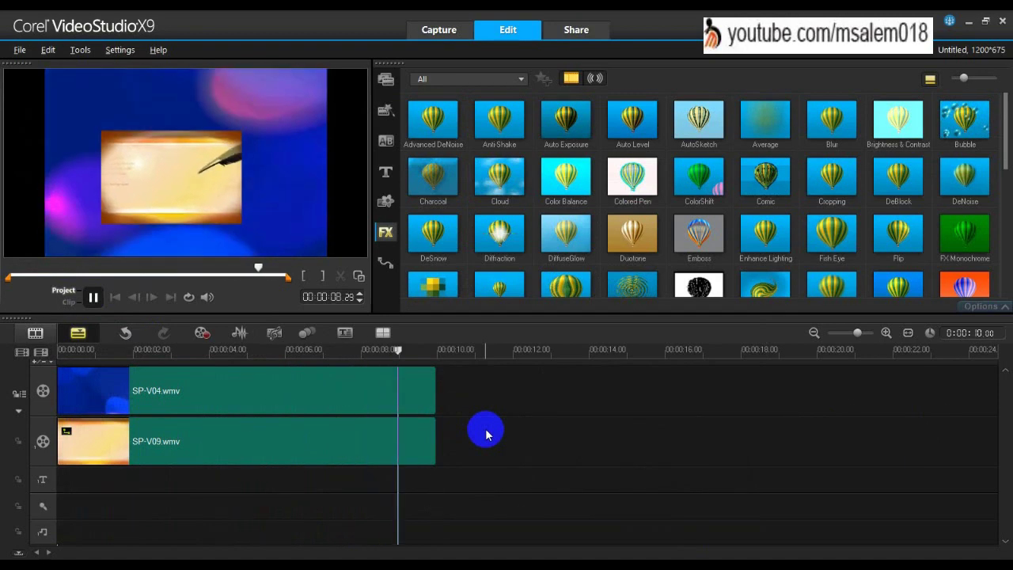
Step: Review the SP-V09.wmv overlay clip's motion options and bring up the library of basic motion paths
click(390, 441)
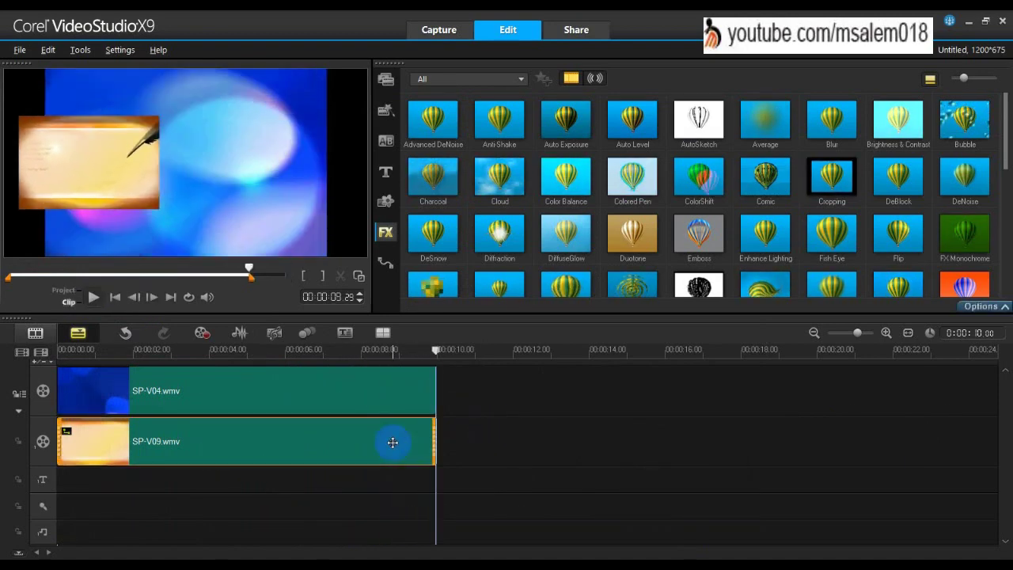
click(982, 305)
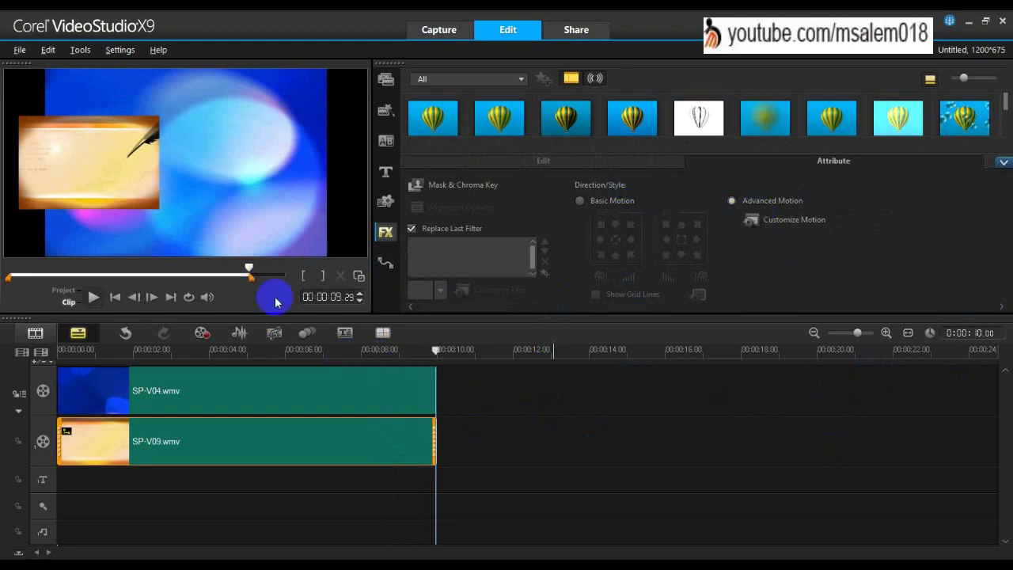
click(390, 266)
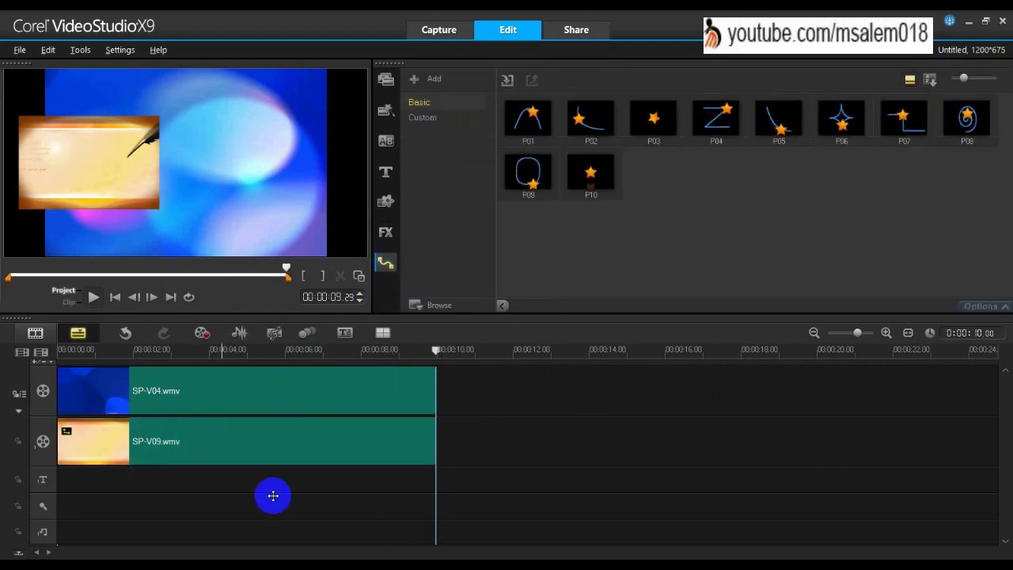
Step: Delete the SP-V09.wmv clip from the overlay track and bring up the media library
click(276, 455)
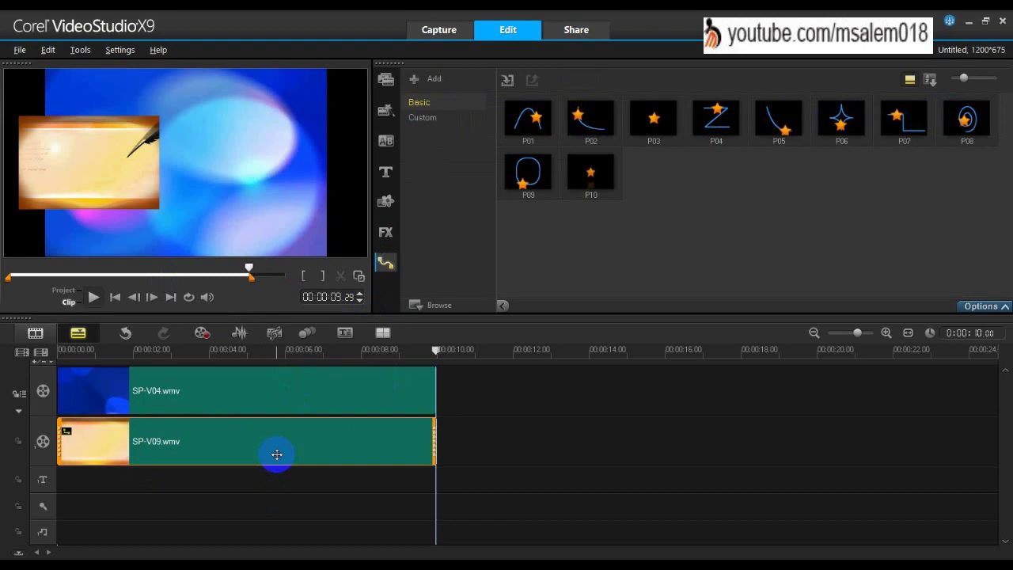
key(Delete)
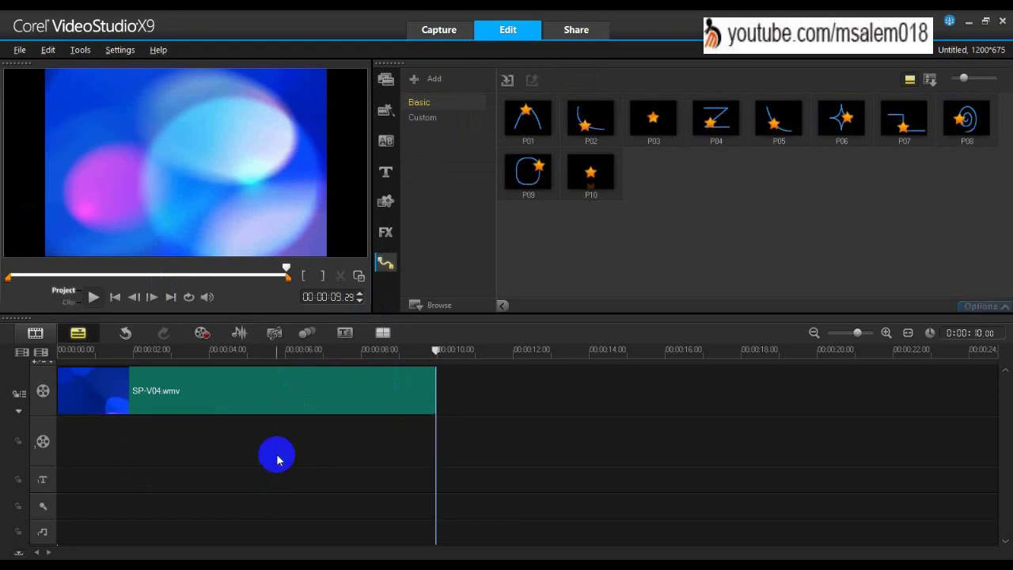
click(386, 81)
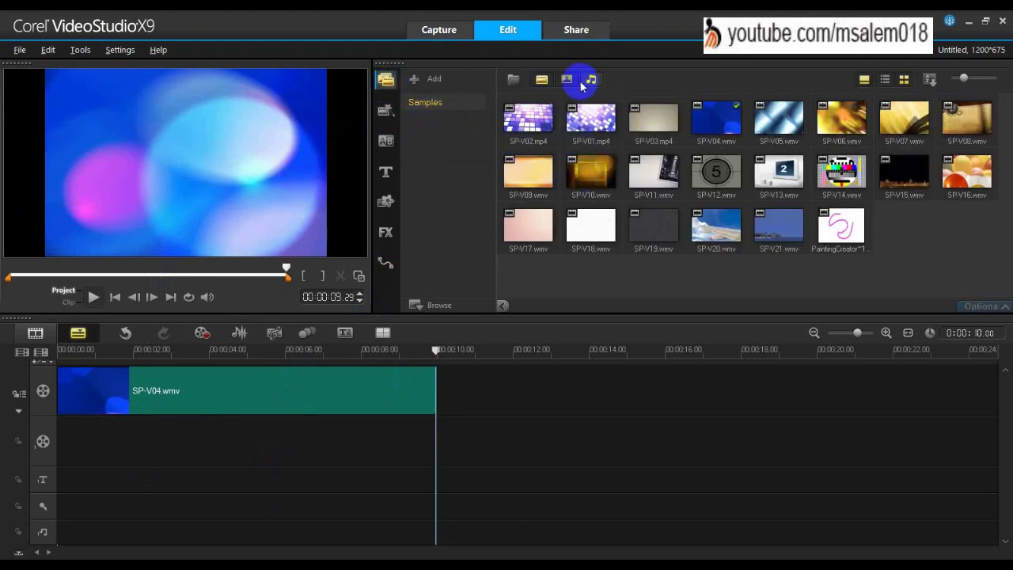
Step: Add the SP-I18.jpg sample photo to the start of the overlay track and extend it to the end of SP-V04.wmv
click(535, 82)
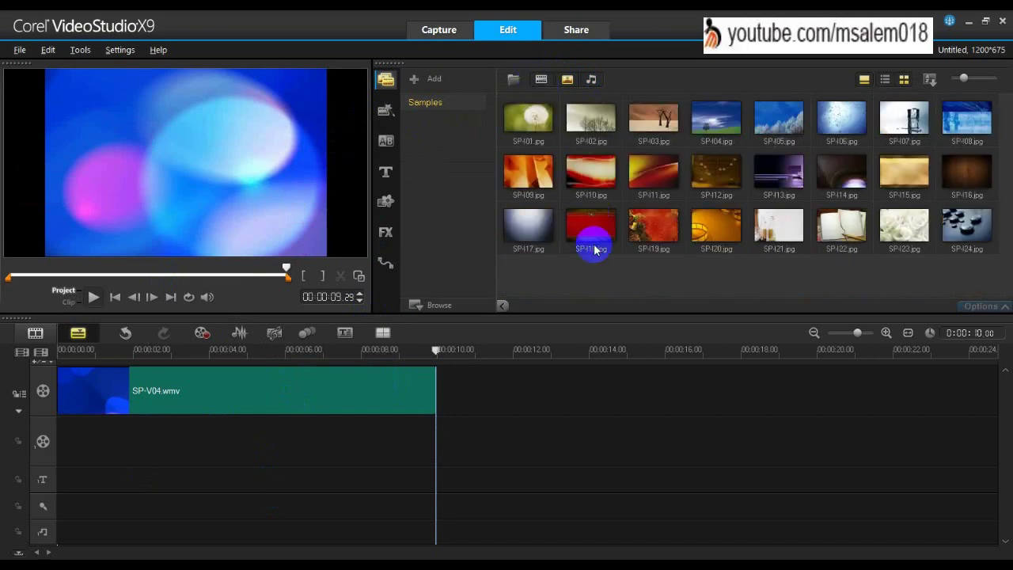
drag(591, 228, 226, 440)
drag(226, 440, 436, 437)
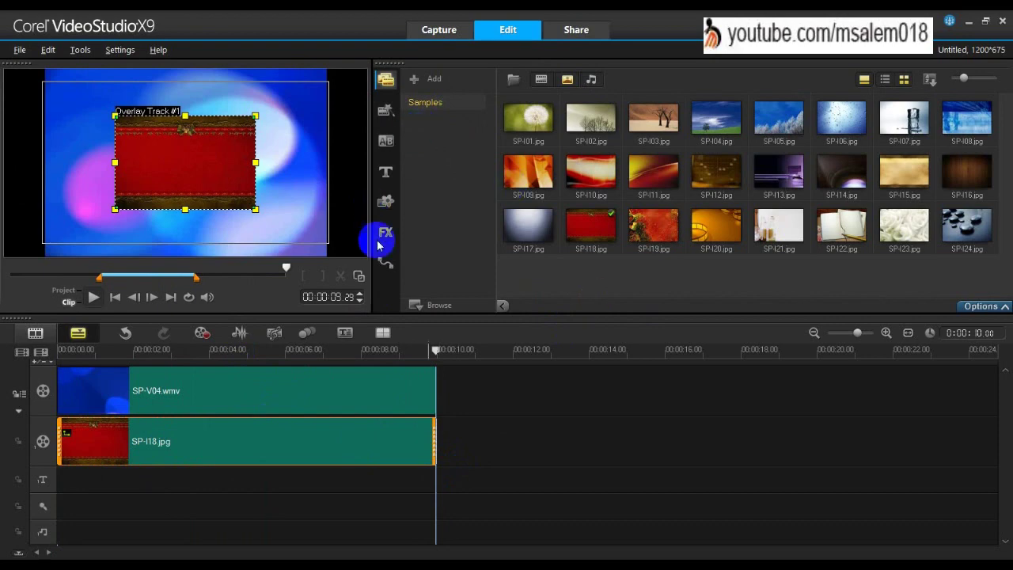
Step: Apply the basic motion path P04 to the SP-I18.jpg overlay clip and play the project to check it
click(388, 266)
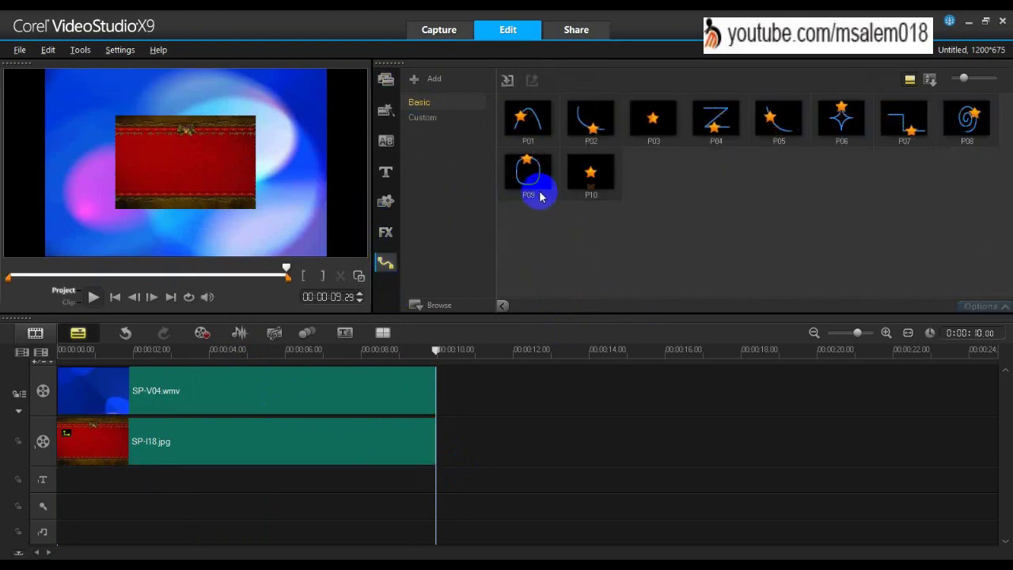
drag(531, 172, 551, 156)
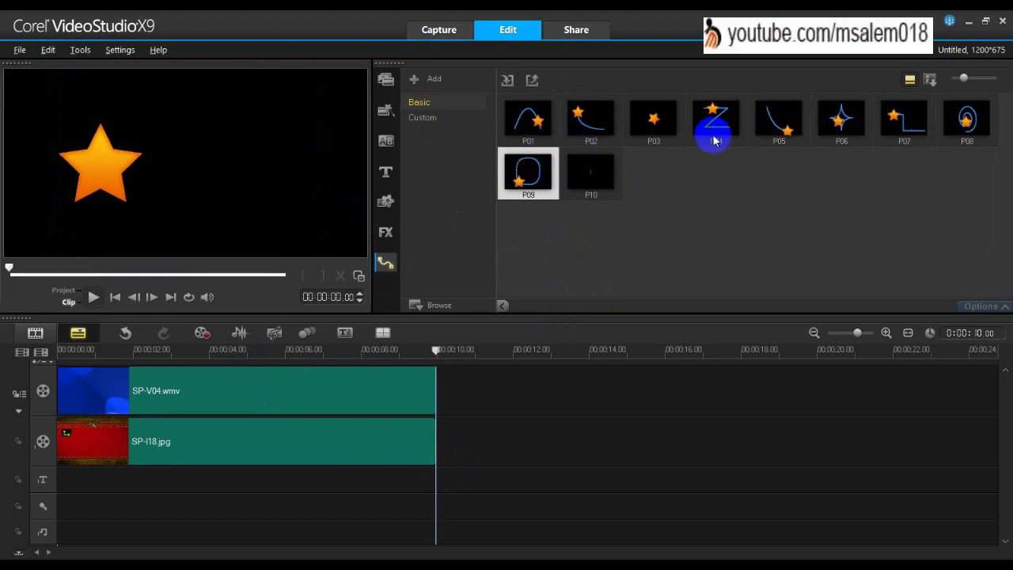
drag(716, 118, 254, 443)
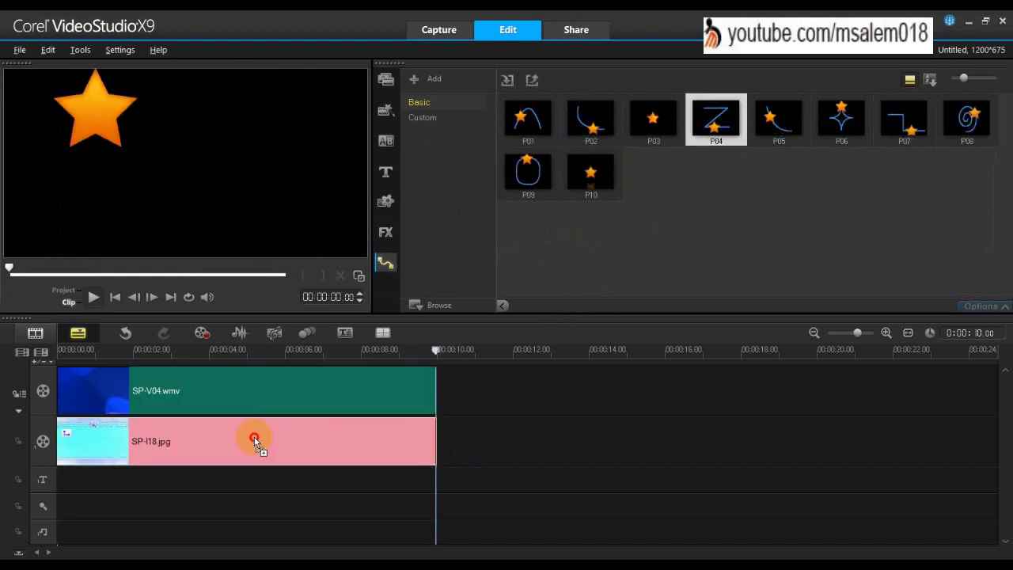
drag(192, 537, 192, 537)
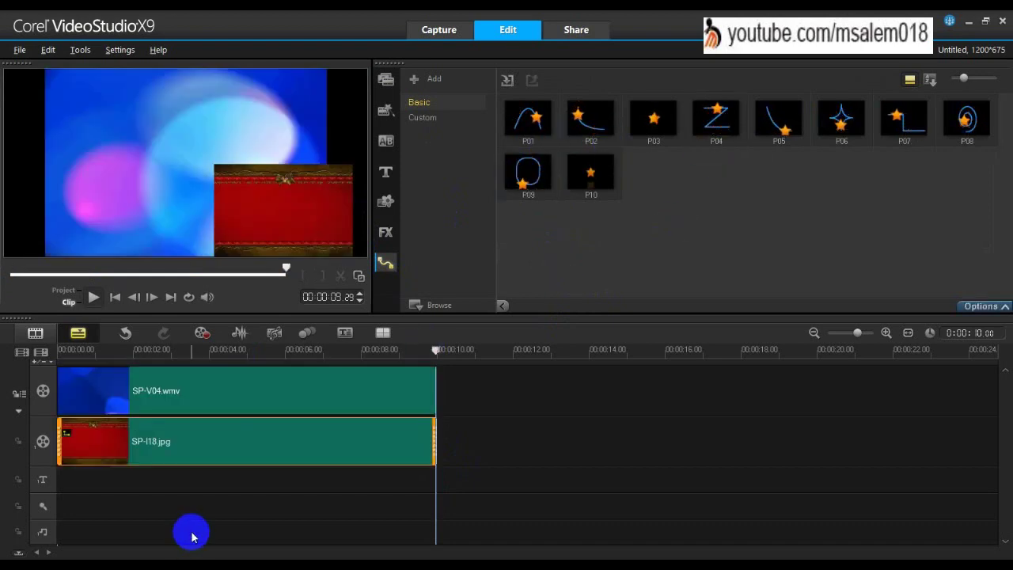
click(73, 291)
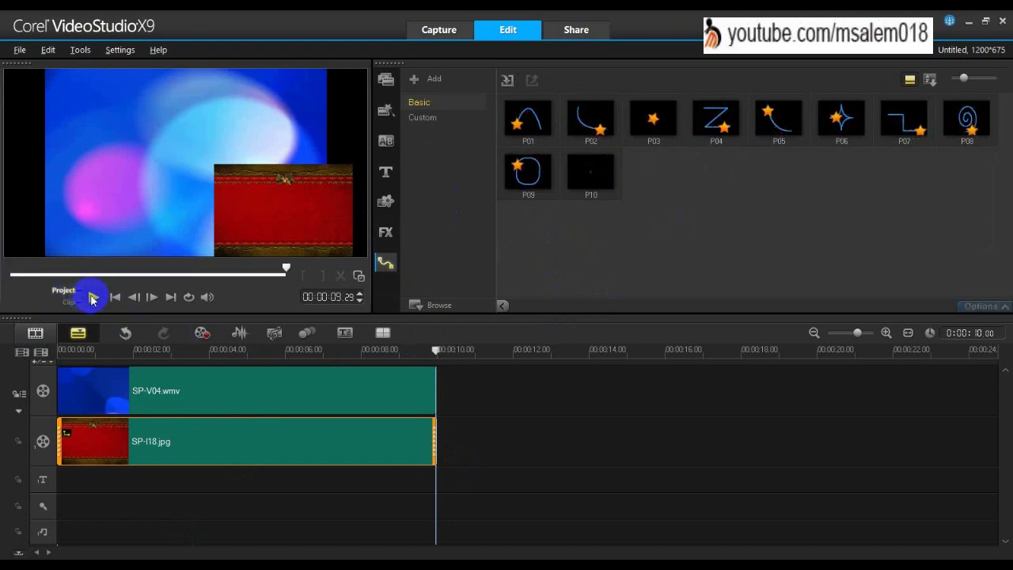
click(92, 298)
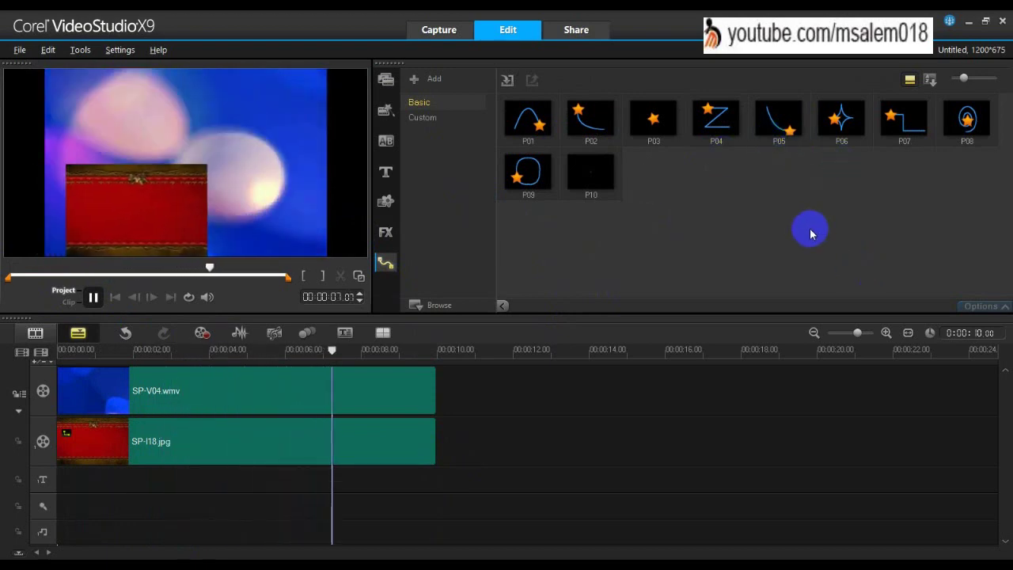
Step: Customize the SP-I18.jpg overlay's motion, setting the first key frame to position X -25 and size X 36, Y 35
click(214, 440)
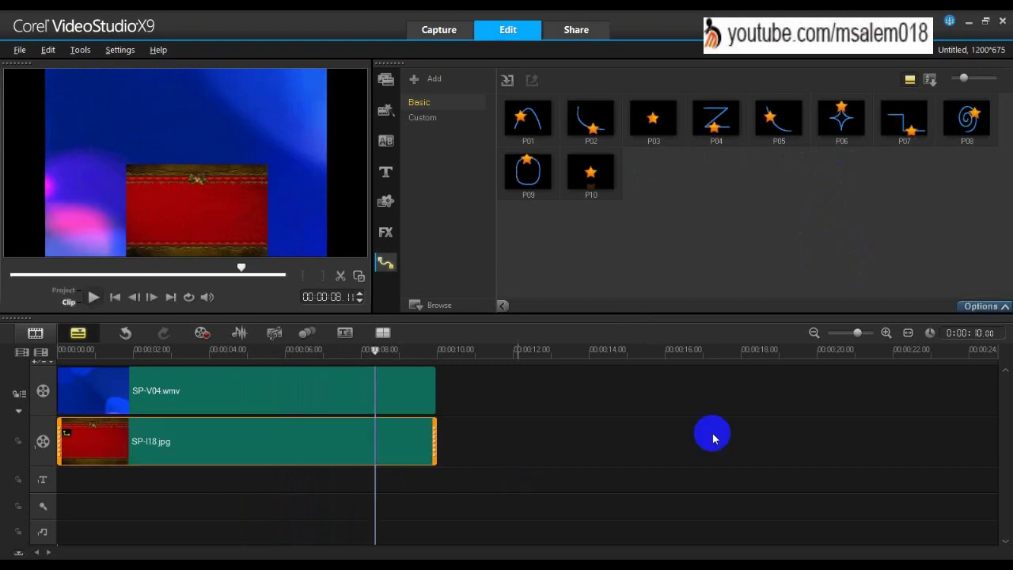
click(982, 307)
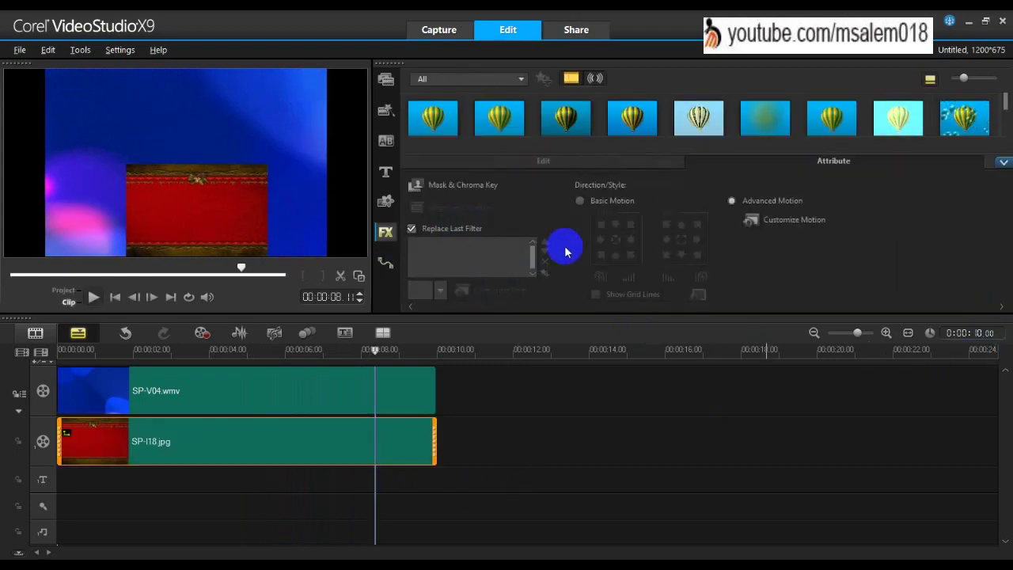
click(780, 230)
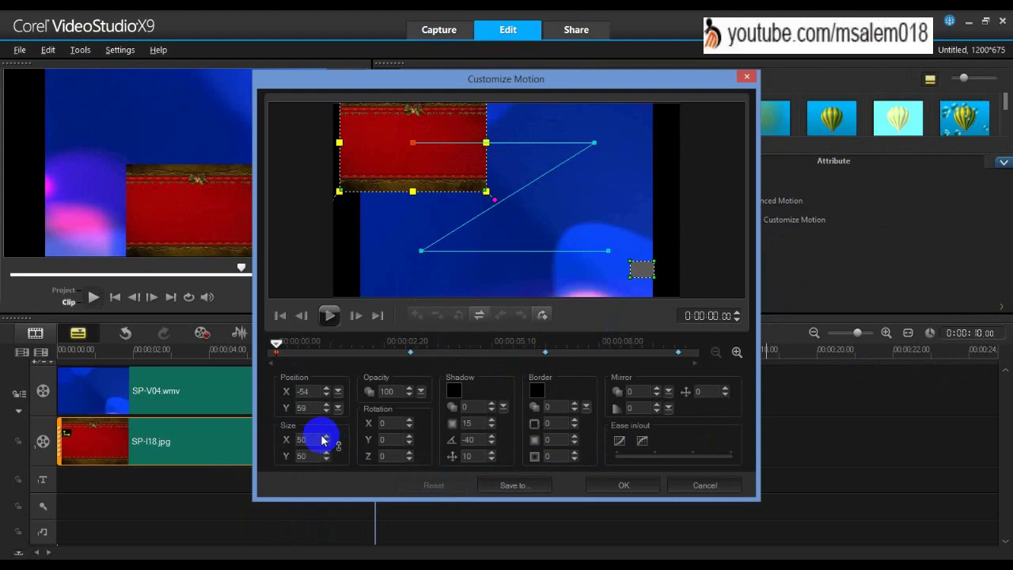
click(327, 388)
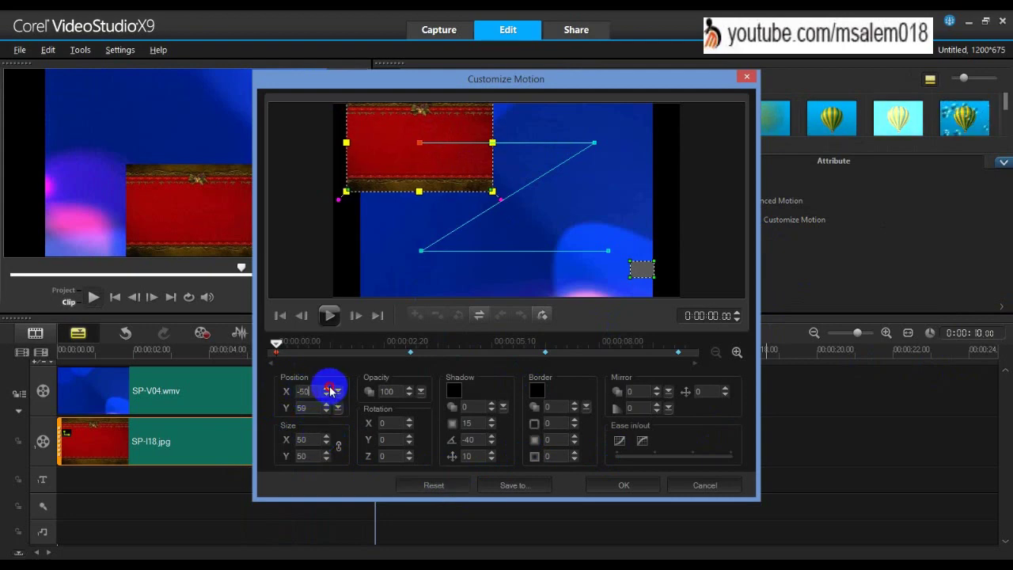
click(326, 443)
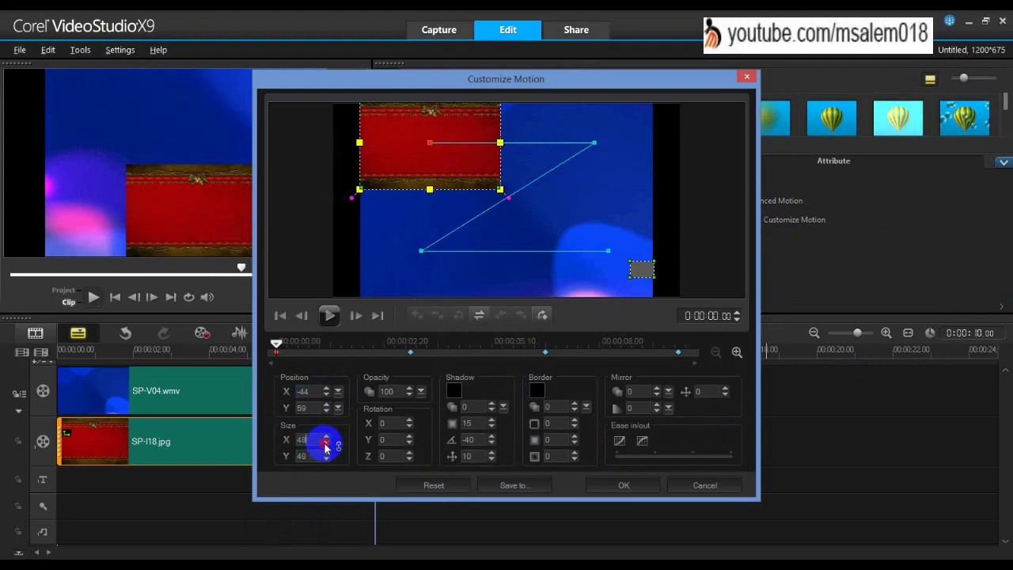
drag(457, 159, 488, 161)
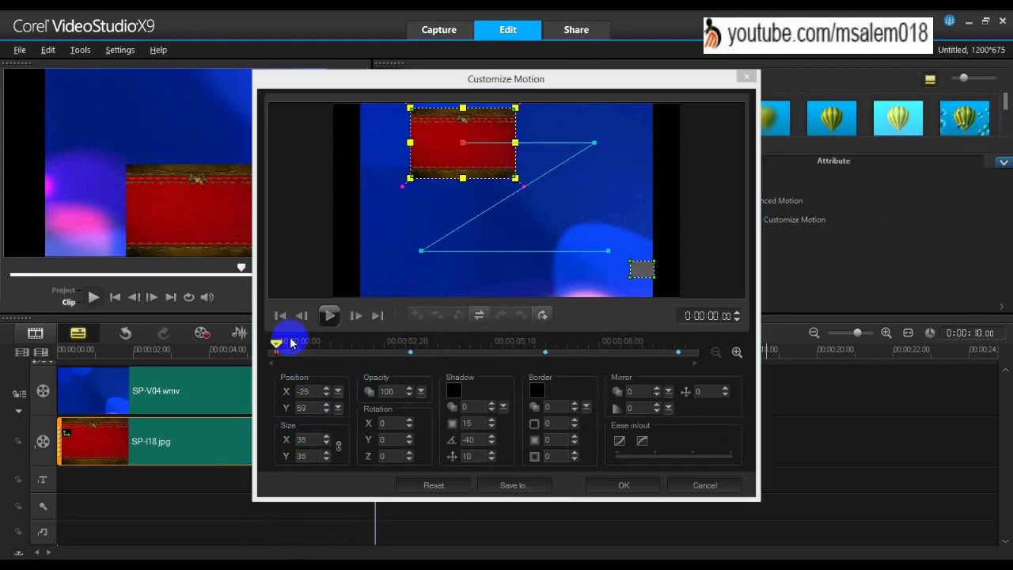
Step: Add key frames with opacity 52 at 0:00:01.16 and with rotation X -30, Y 55 and an adjusted Z at 0:00:02.23
drag(282, 344, 338, 343)
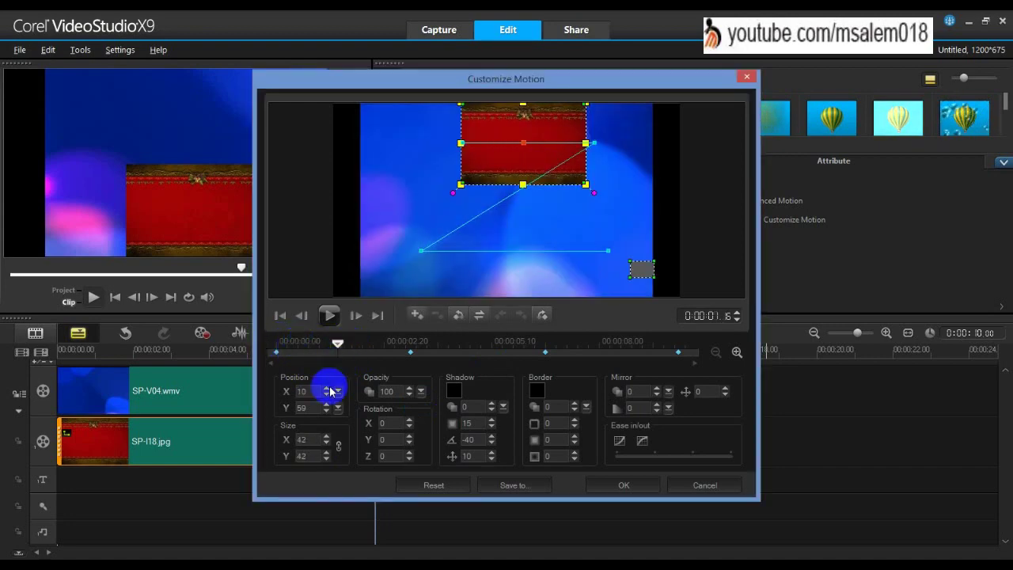
click(409, 396)
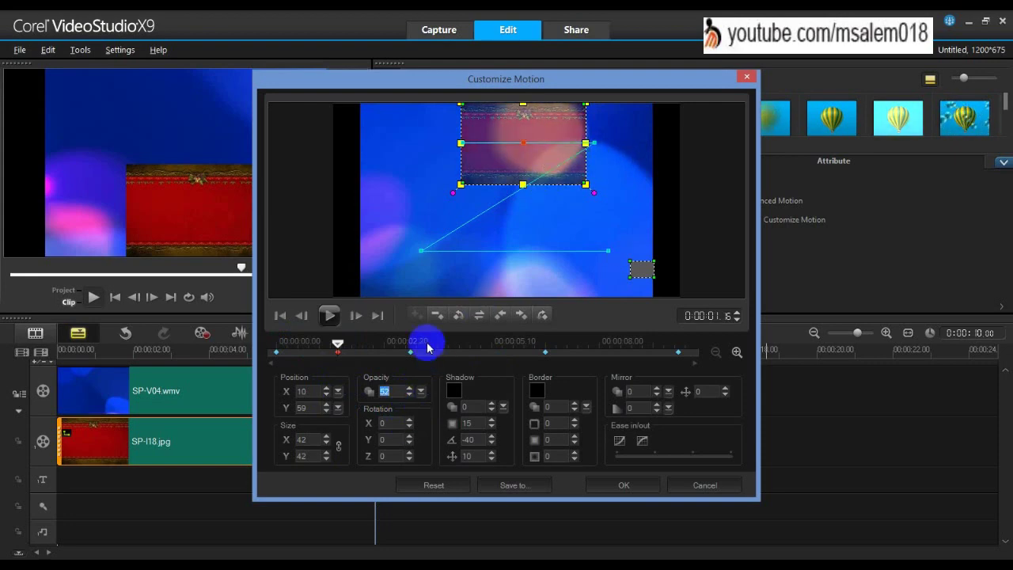
drag(337, 343, 388, 345)
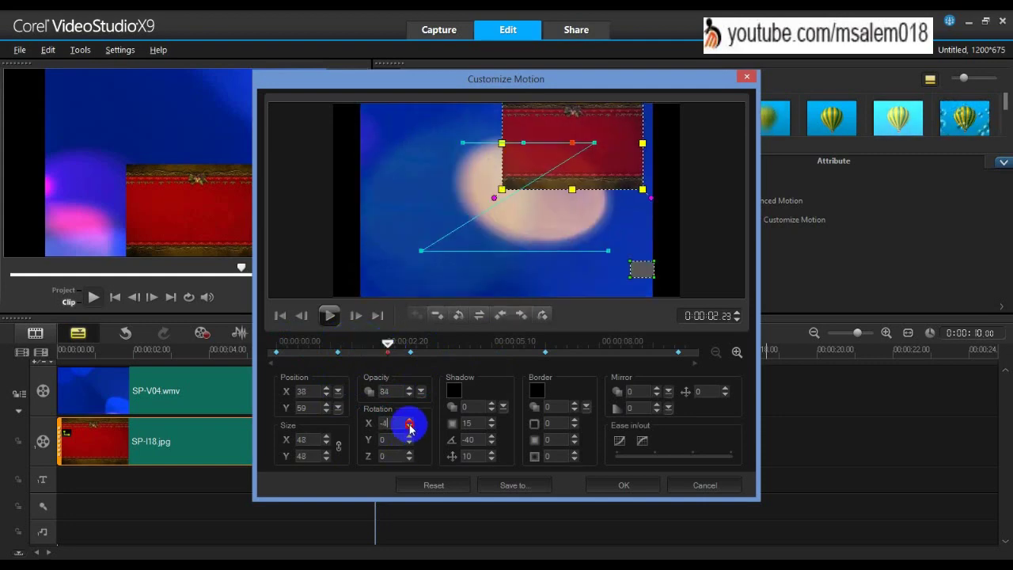
drag(409, 427, 409, 439)
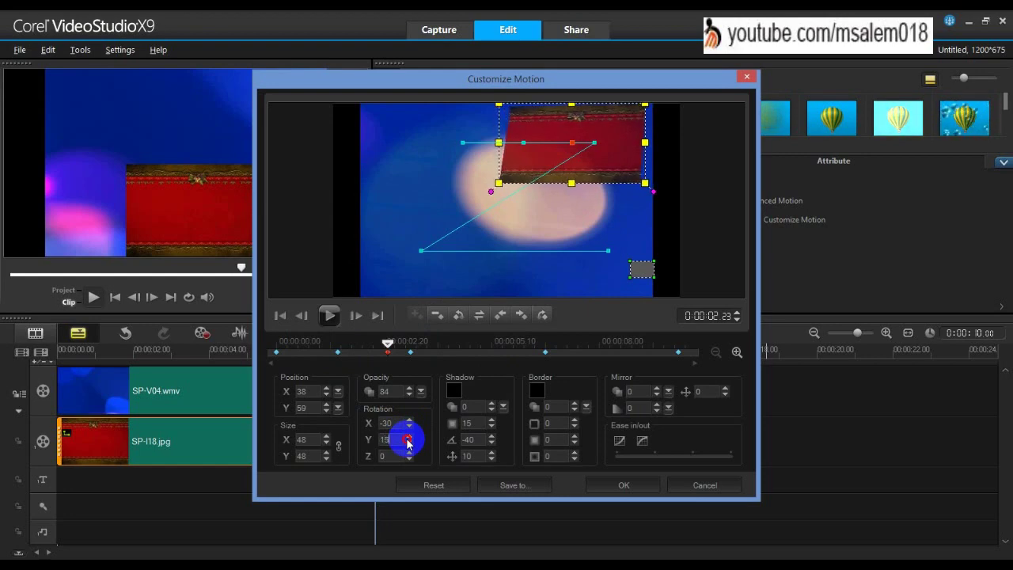
click(408, 442)
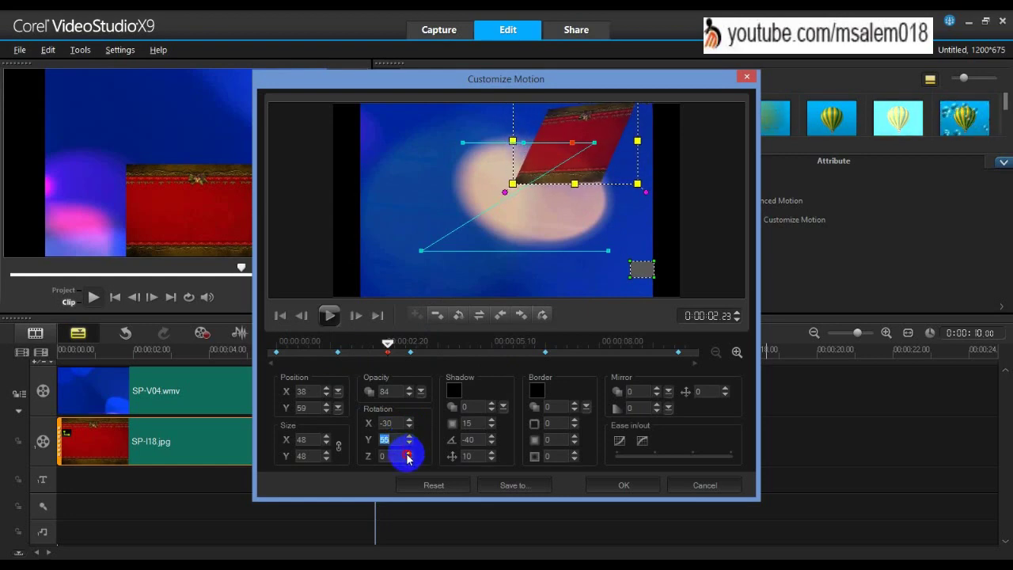
click(408, 457)
Step: Add a key frame at 0:00:04.24 with a green shadow, shadow blur 16 and shadow direction 5, and apply the customized motion
drag(388, 342, 470, 343)
click(453, 391)
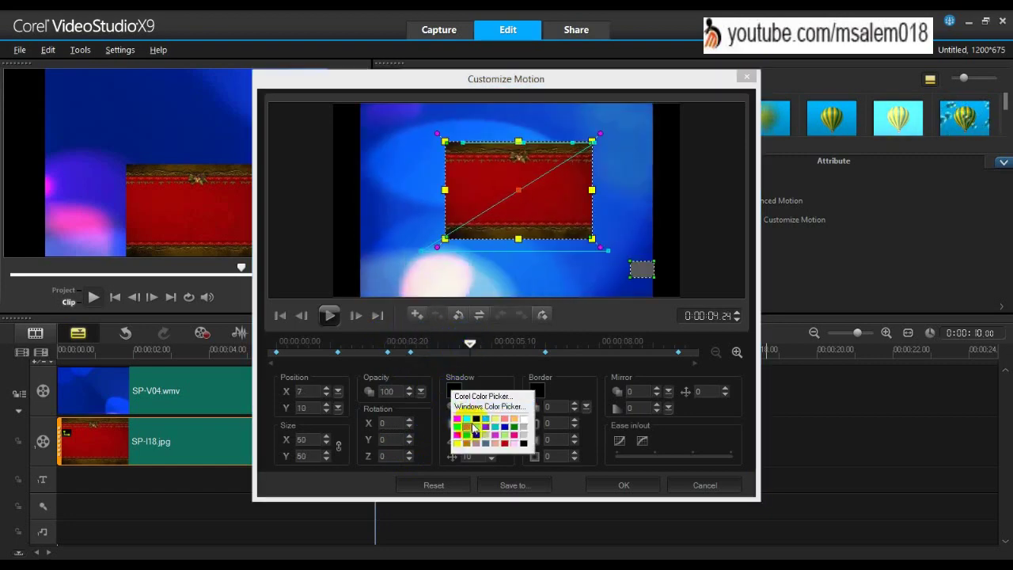
click(466, 418)
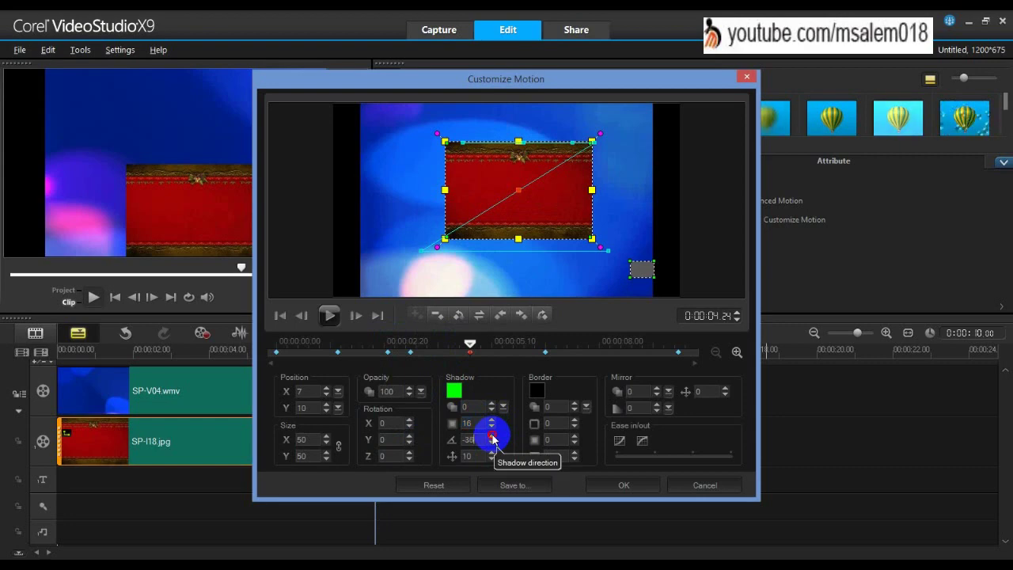
click(492, 436)
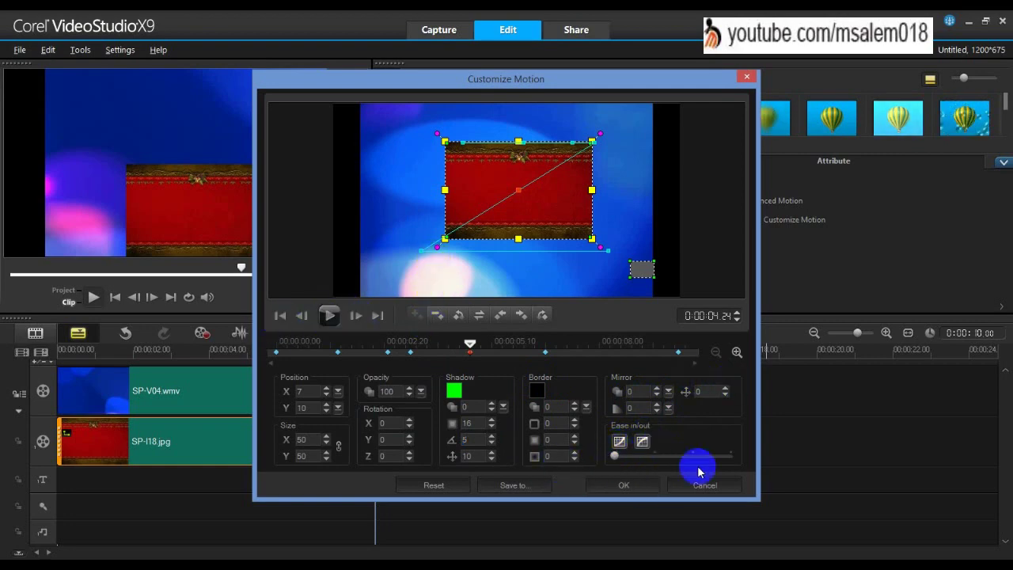
click(623, 485)
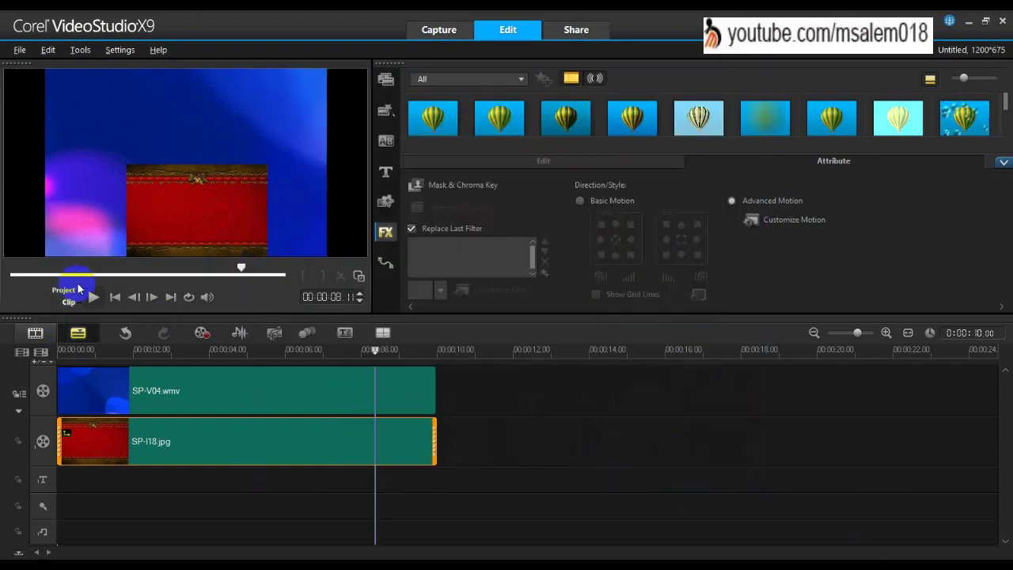
Step: Play the whole project and replay it from the beginning to check the customized overlay motion
click(91, 299)
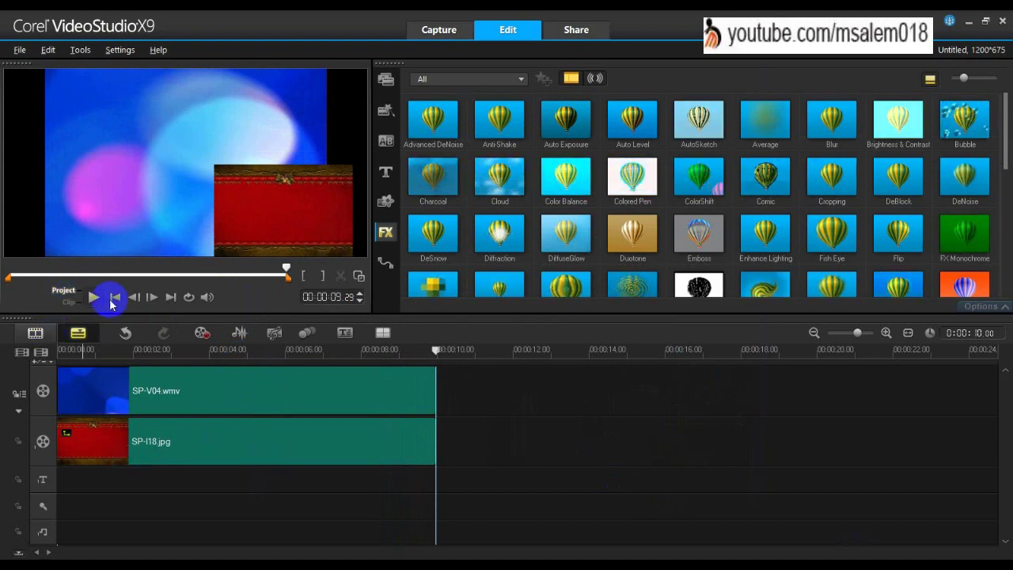
click(114, 299)
key(space)
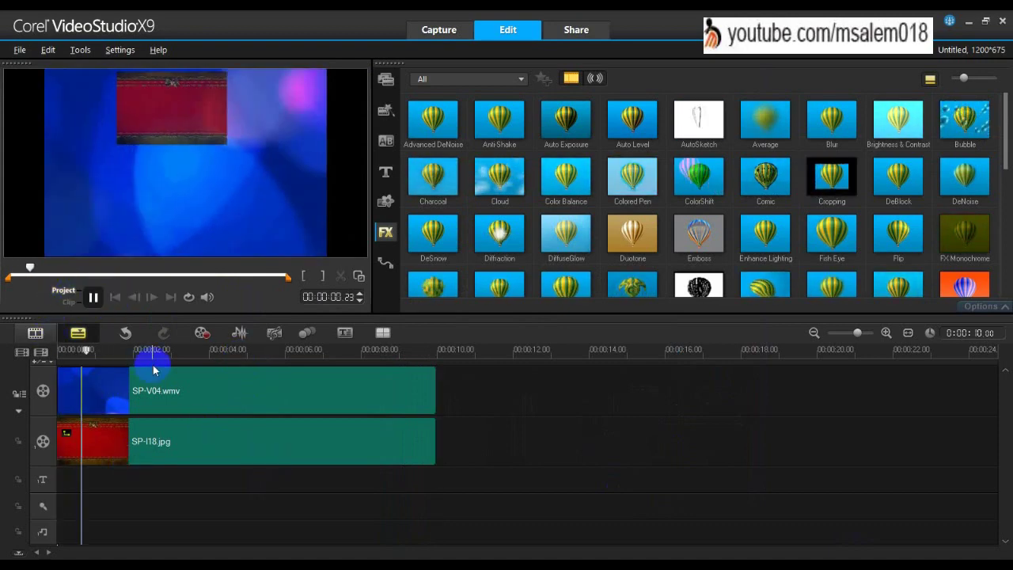